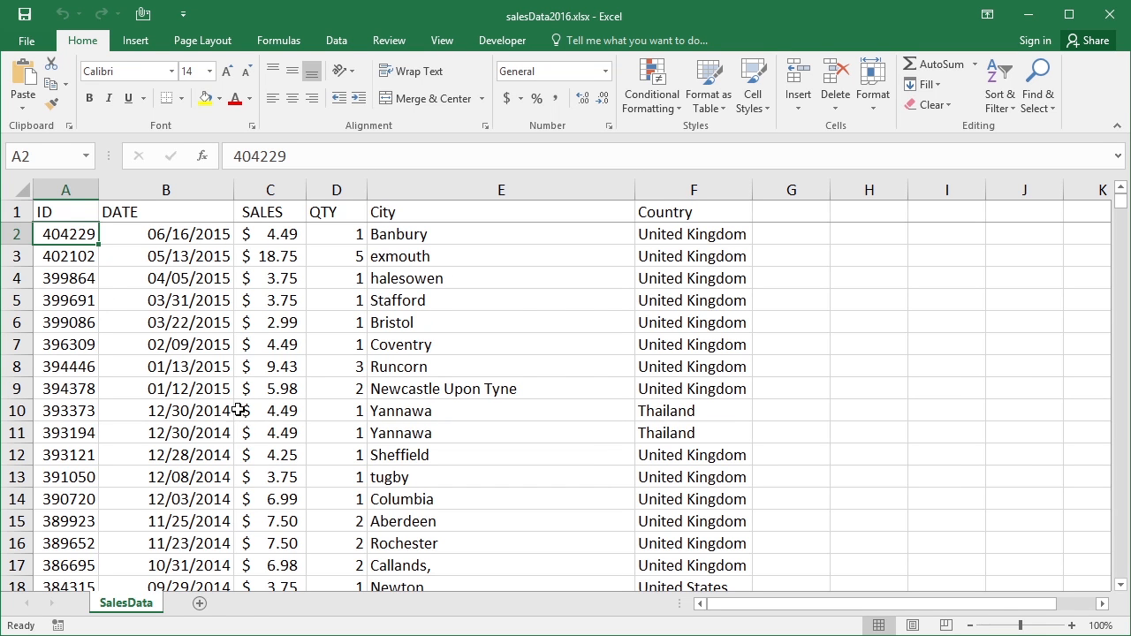
Add a new worksheet and create a PivotTable from the sales data at its cell A1
left_click(202, 603)
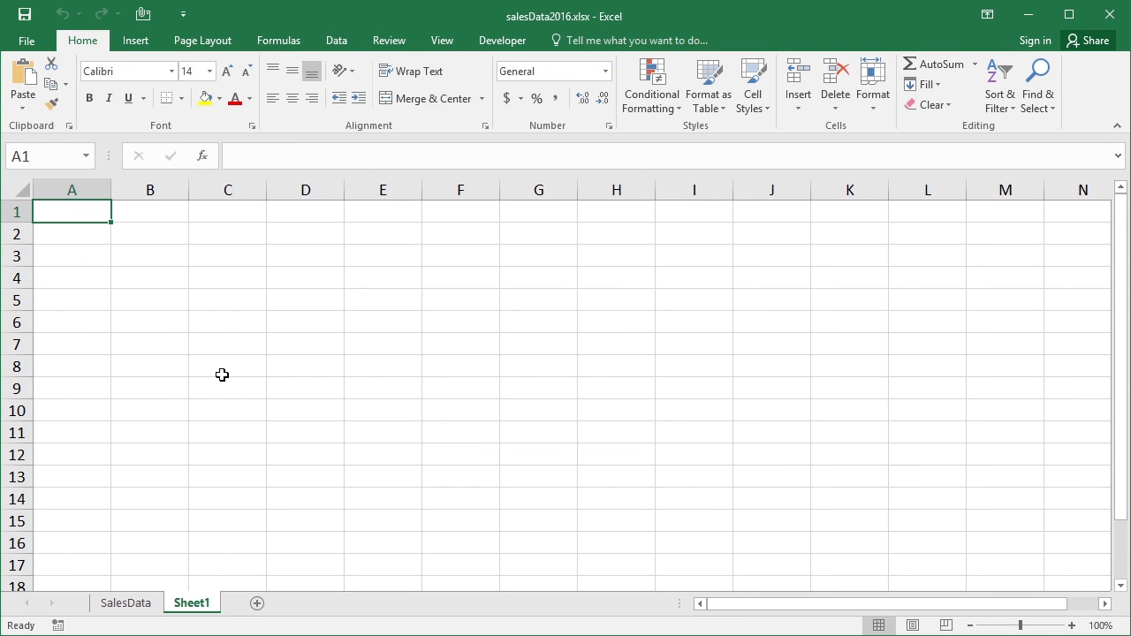
left_click(141, 44)
left_click(27, 77)
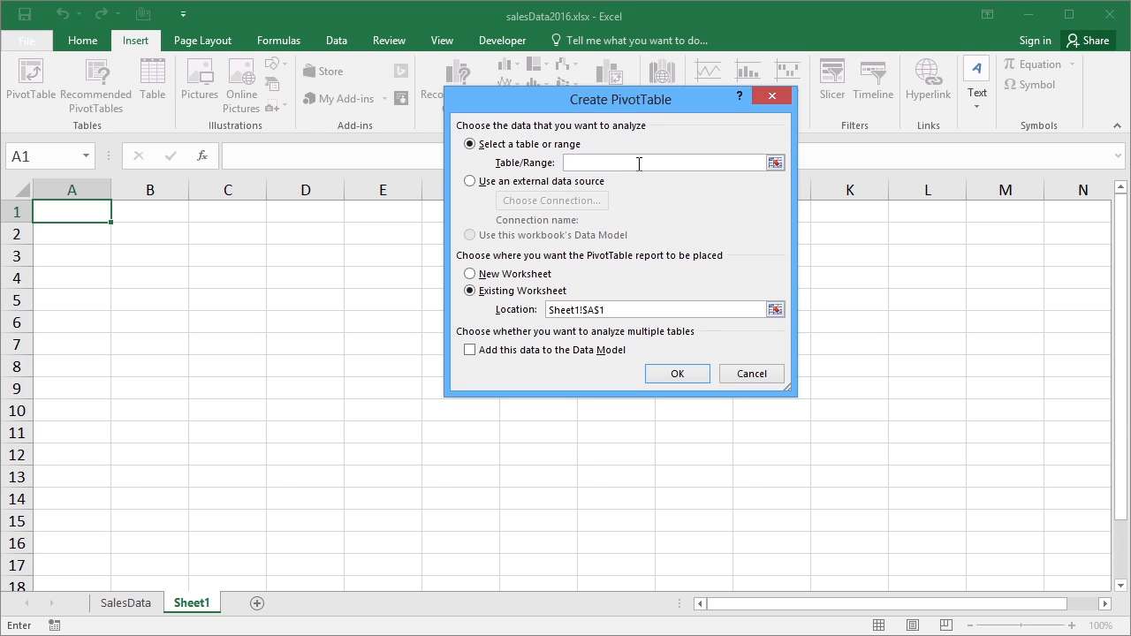
type("=data")
left_click(675, 375)
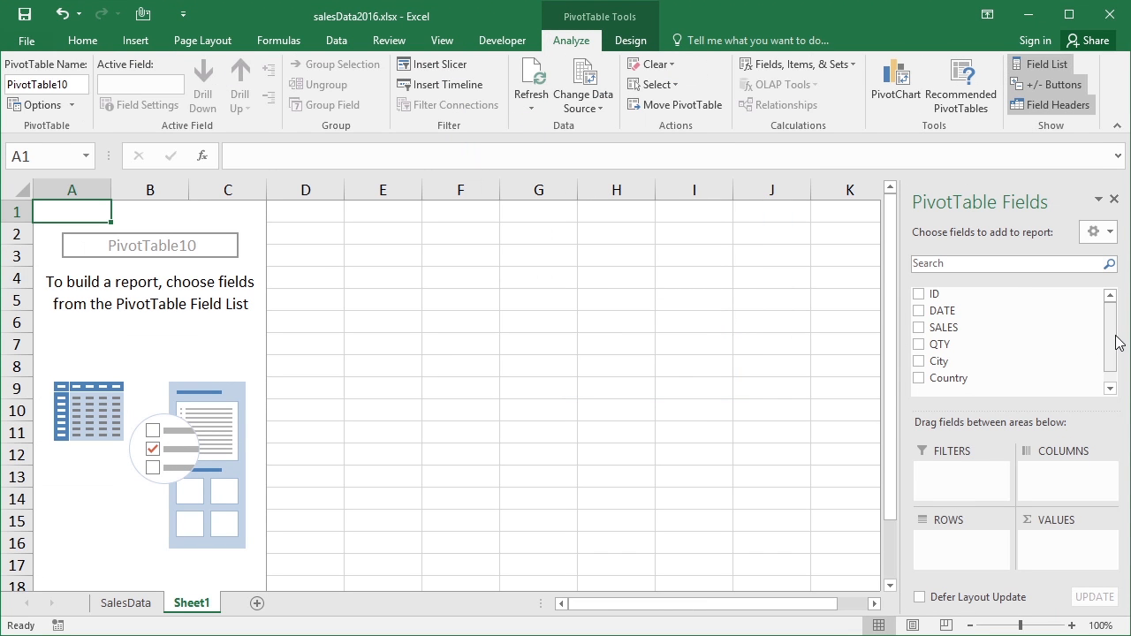
Place the Country field in the PivotTable rows and the SALES field in the values
left_click_drag(979, 377, 964, 554)
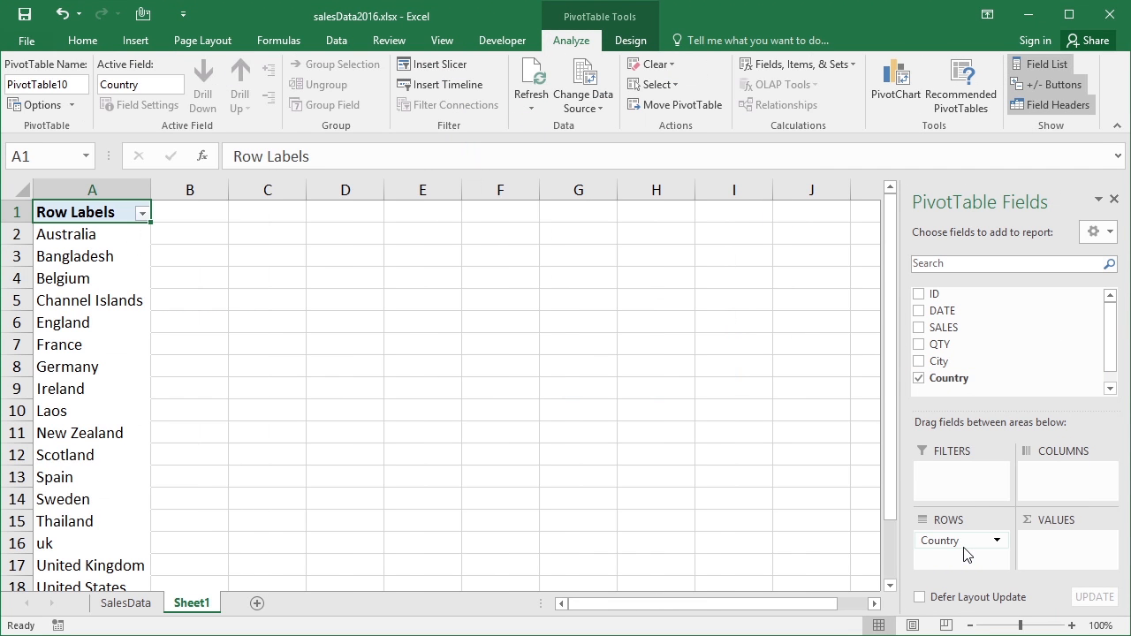
left_click_drag(952, 327, 1075, 541)
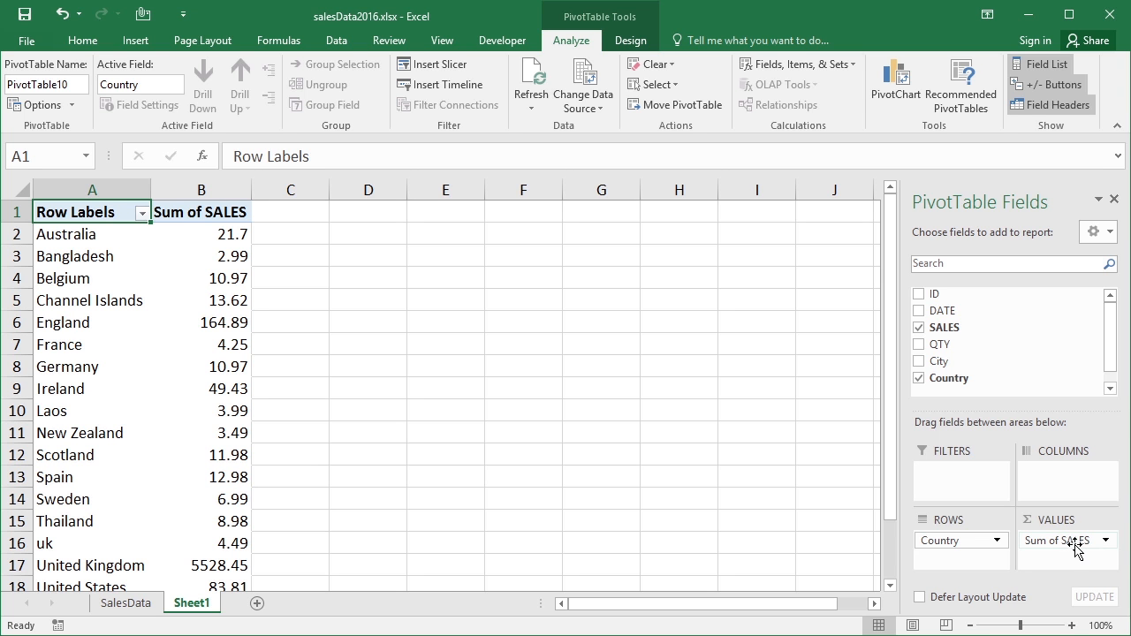
Open the value field settings for Sum of SALES and change the custom name to "SALES $"
left_click(1105, 541)
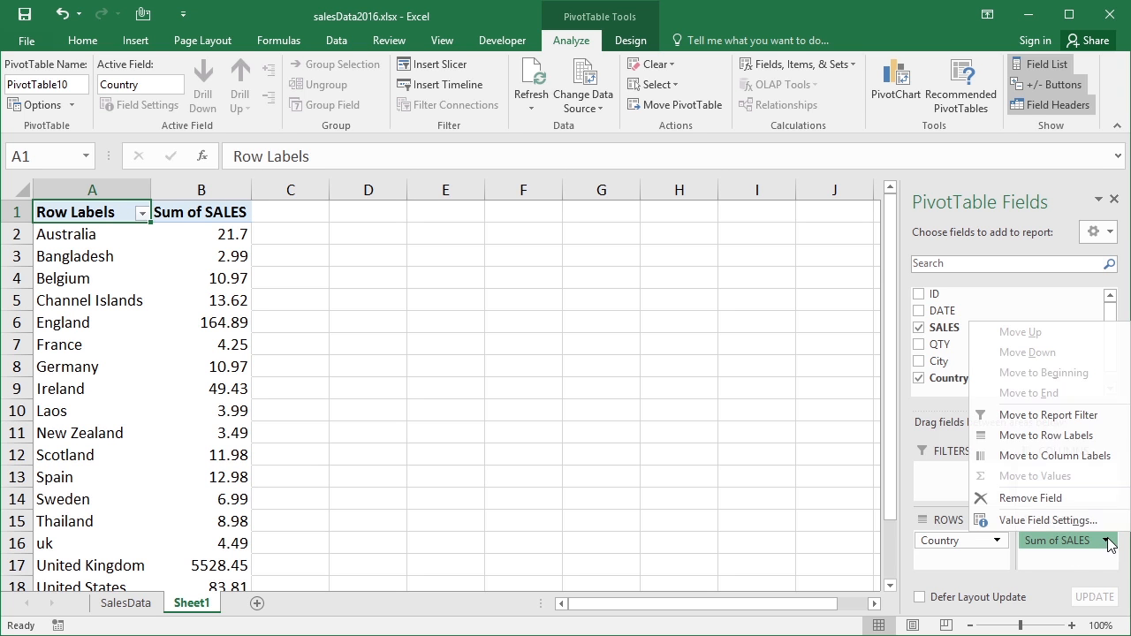
left_click(1052, 521)
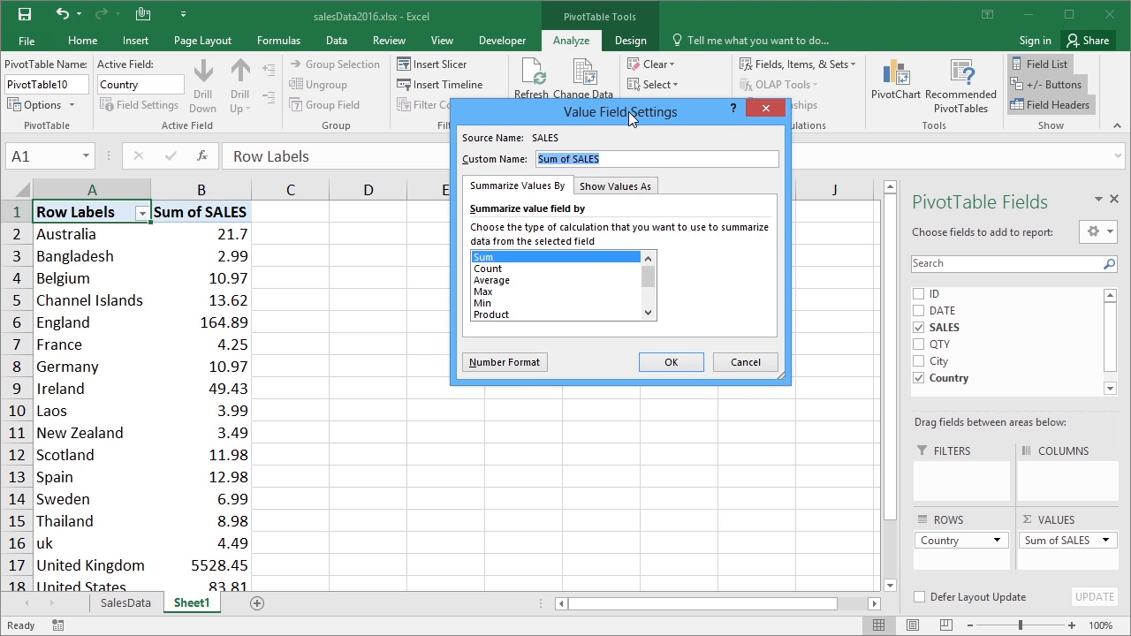
left_click_drag(634, 121, 633, 148)
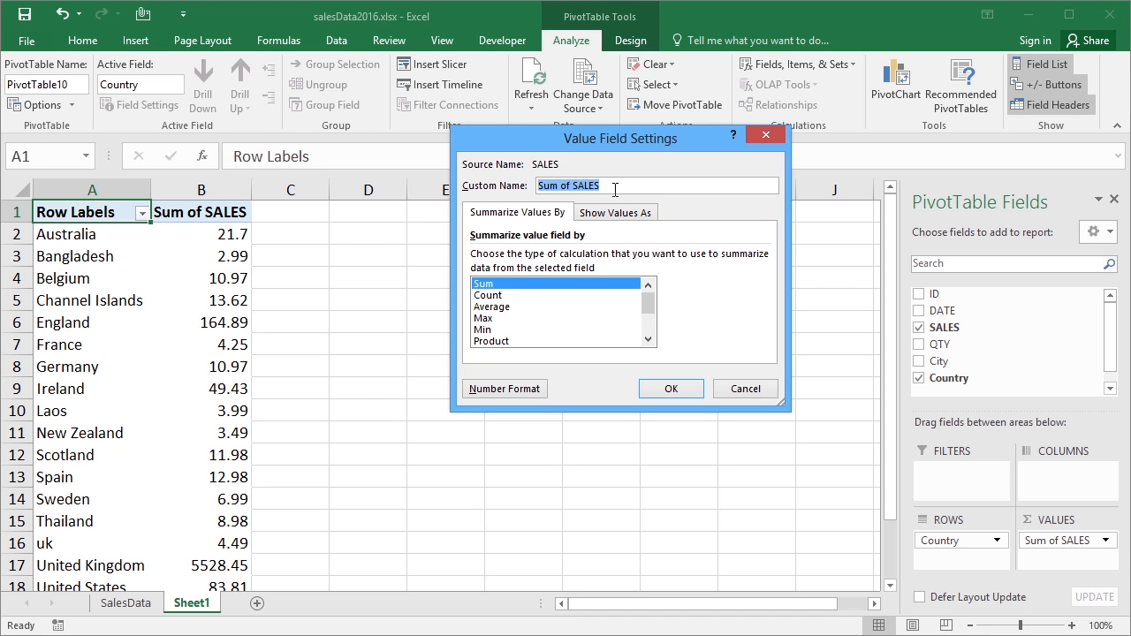
left_click_drag(575, 191, 511, 191)
key("Delete")
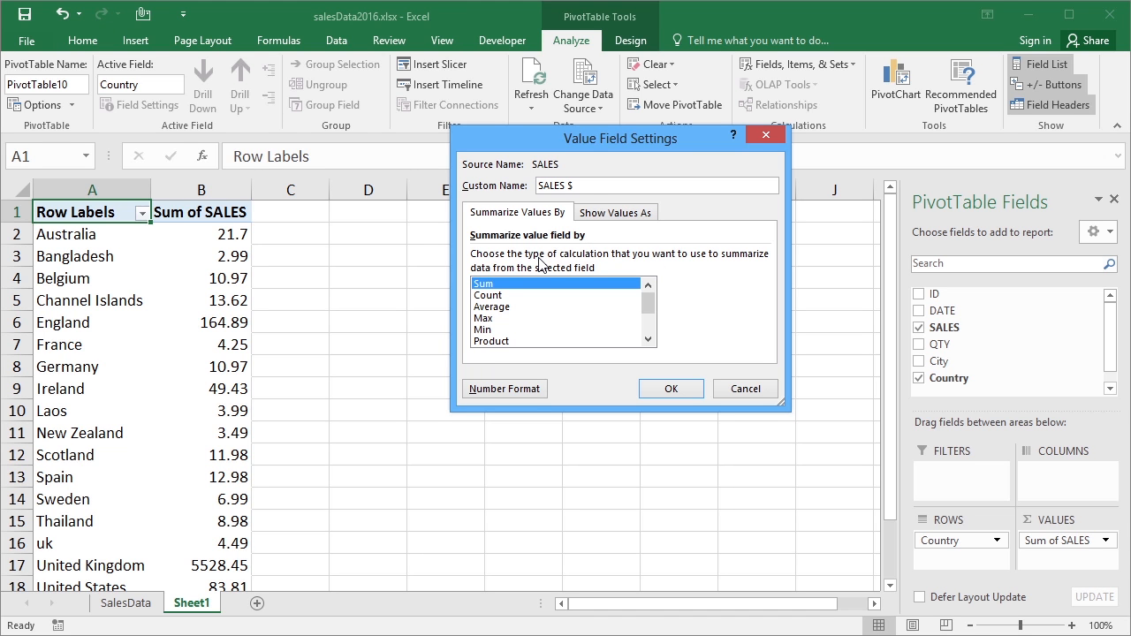
Look through the summary calculations offered for the SALES field, from Sum and Count to Count Numbers and Varp
left_click(500, 285)
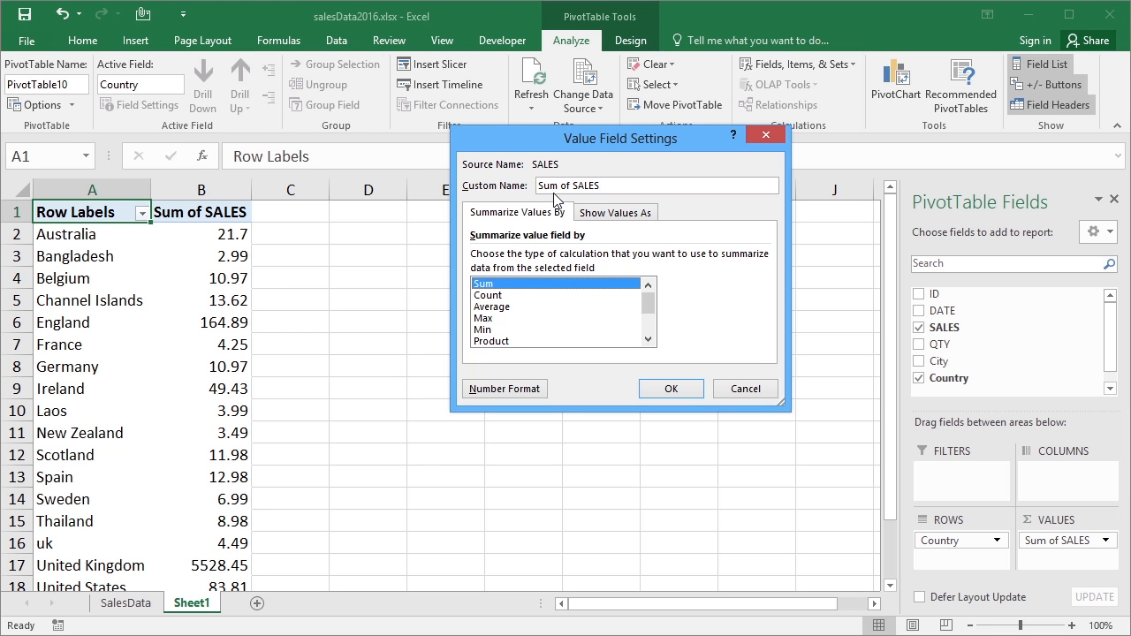
left_click(511, 297)
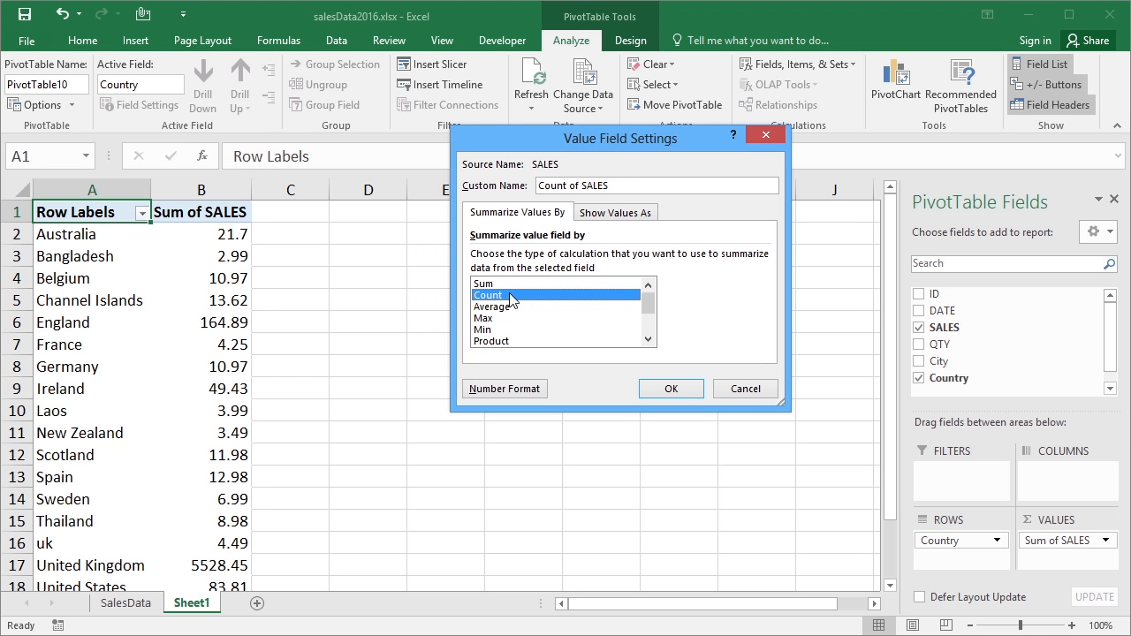
left_click(516, 308)
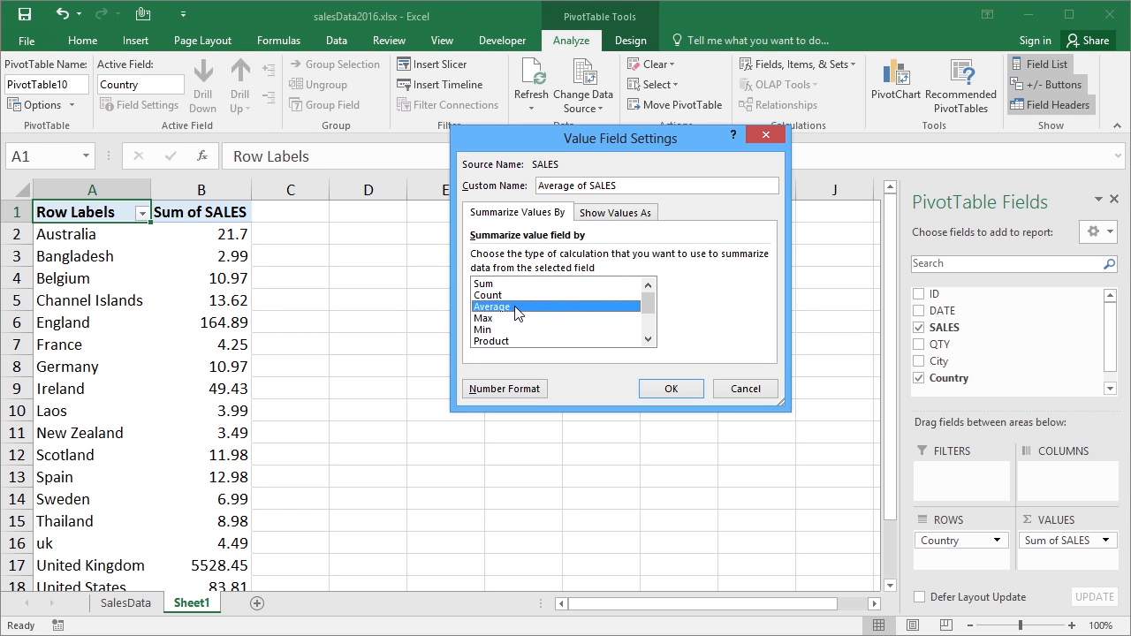
left_click(505, 319)
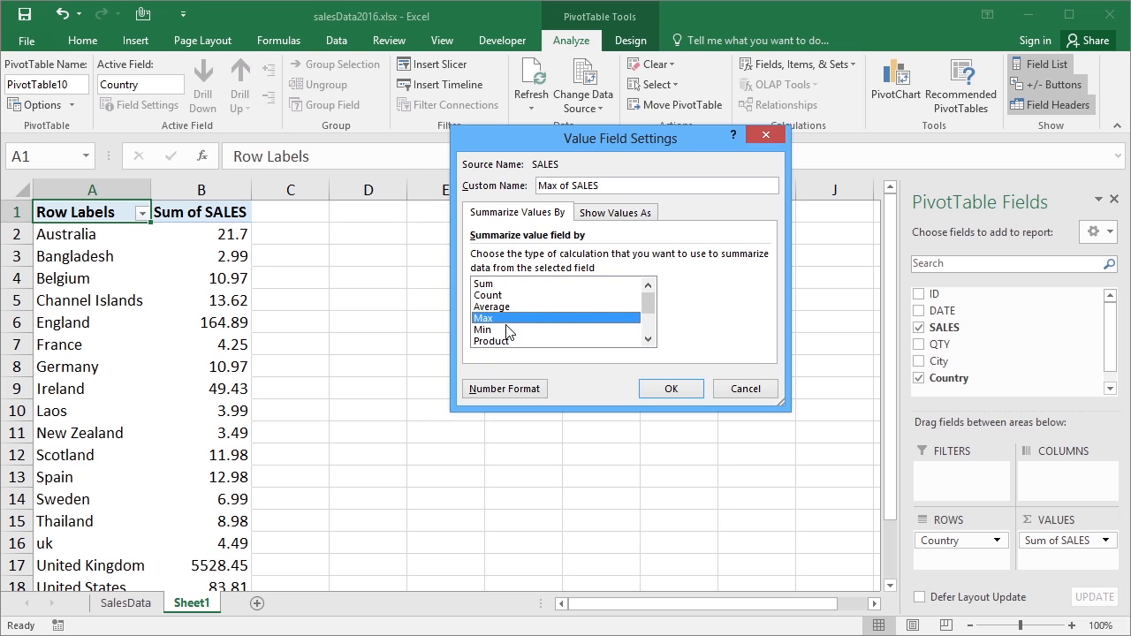
left_click(509, 330)
left_click_drag(651, 313, 651, 323)
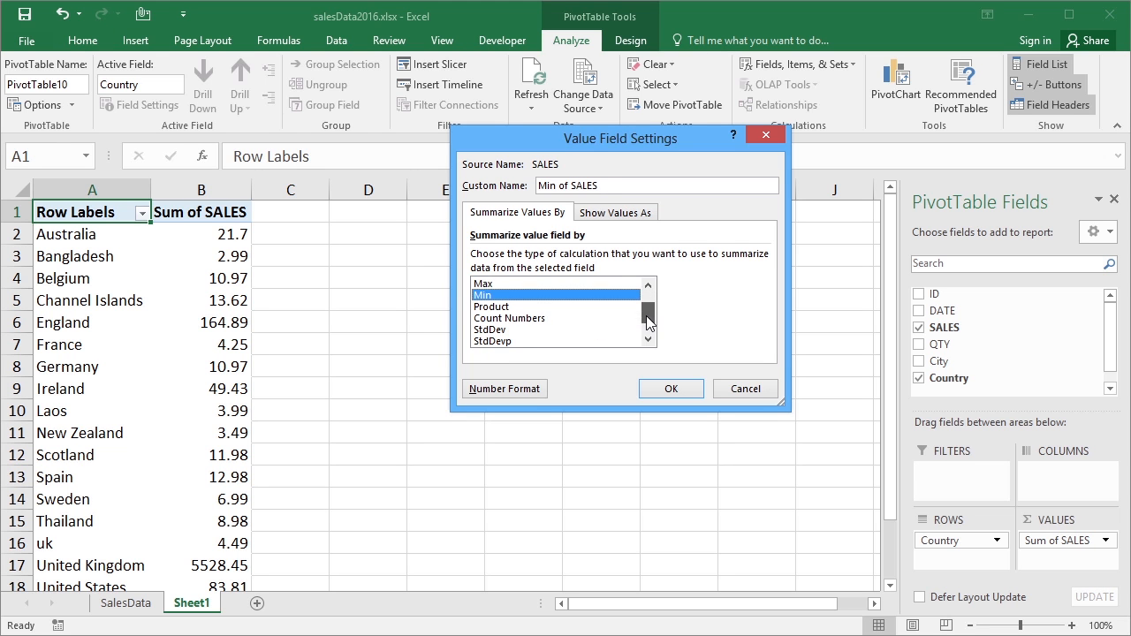
left_click(541, 308)
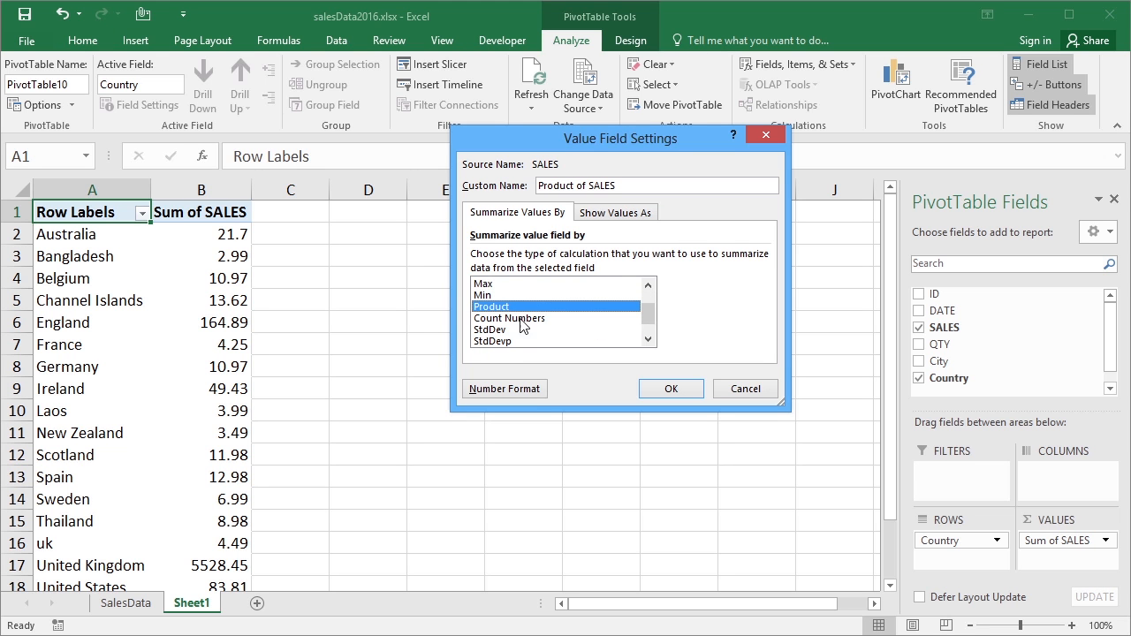
left_click(537, 319)
left_click_drag(651, 316, 649, 323)
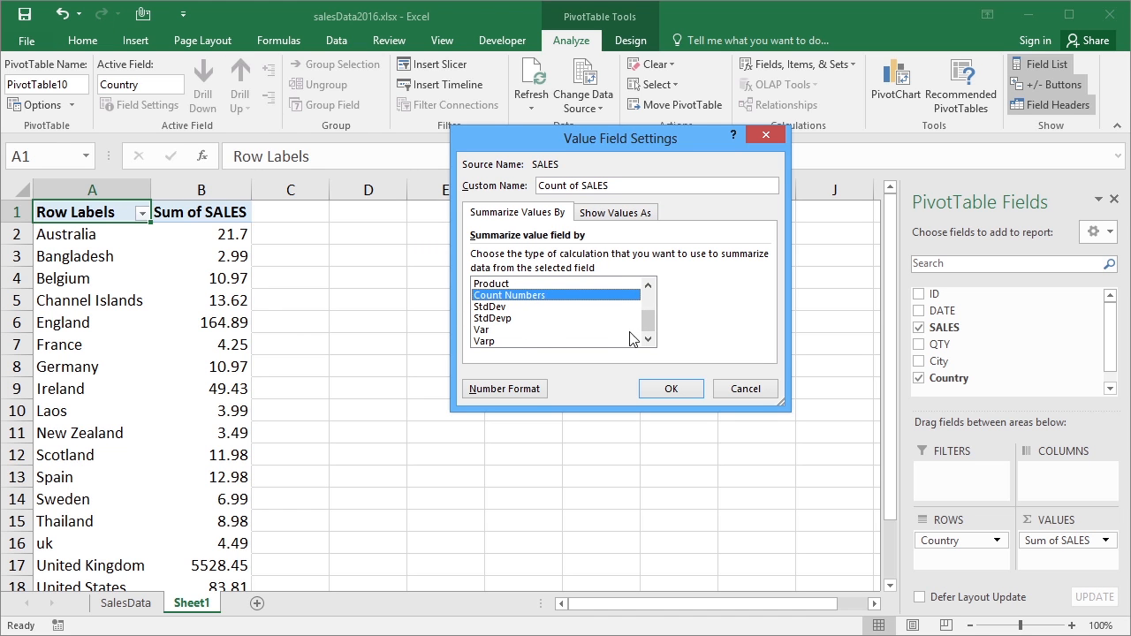
scroll(649, 324, "up", 1)
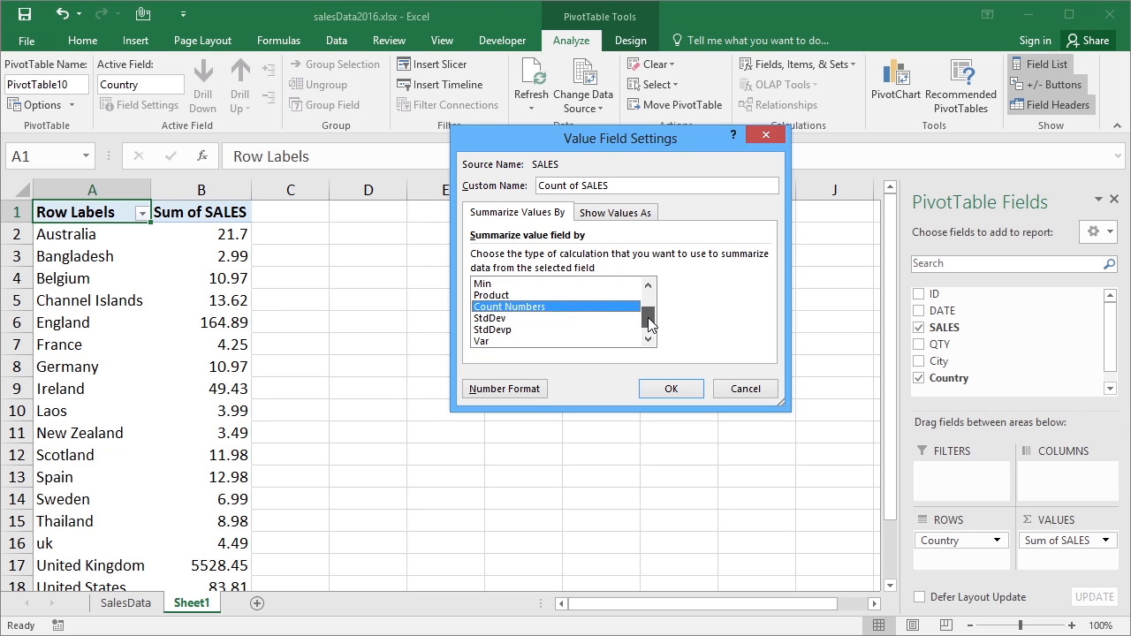
left_click_drag(649, 318, 648, 306)
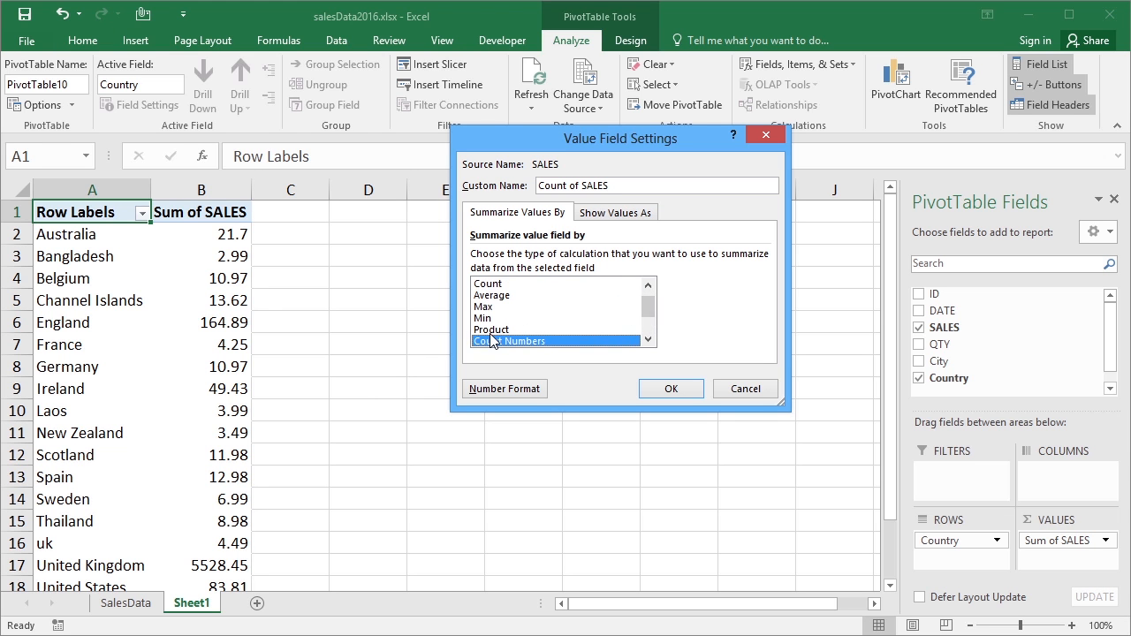
left_click_drag(650, 311, 649, 302)
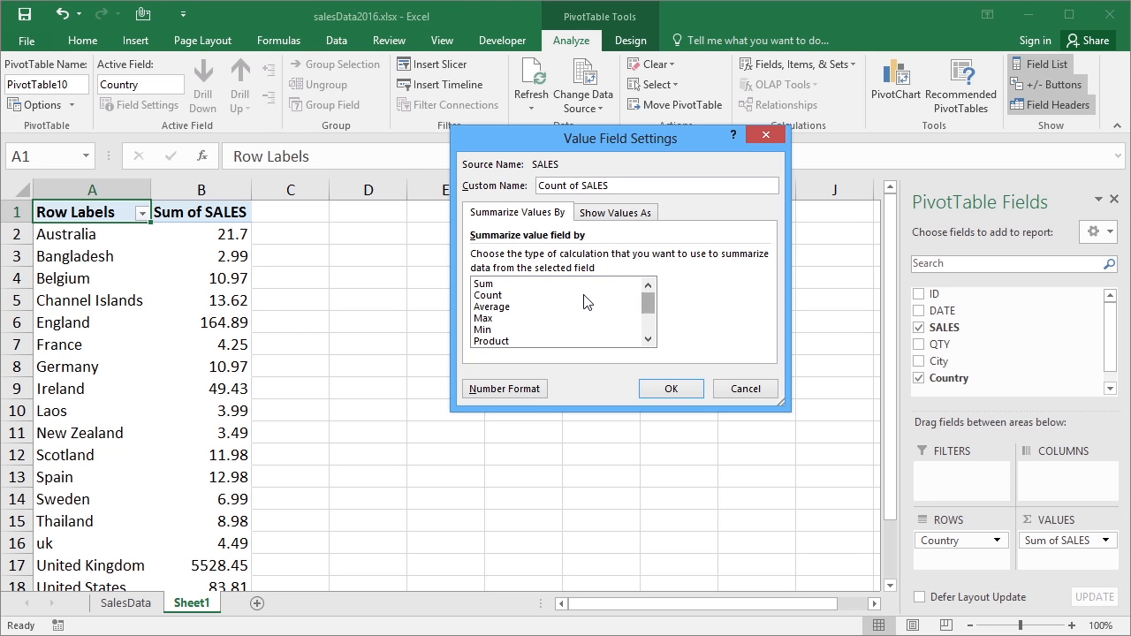
Summarize the SALES values by Average and apply the custom name "AVERAGE SALES"
left_click(484, 307)
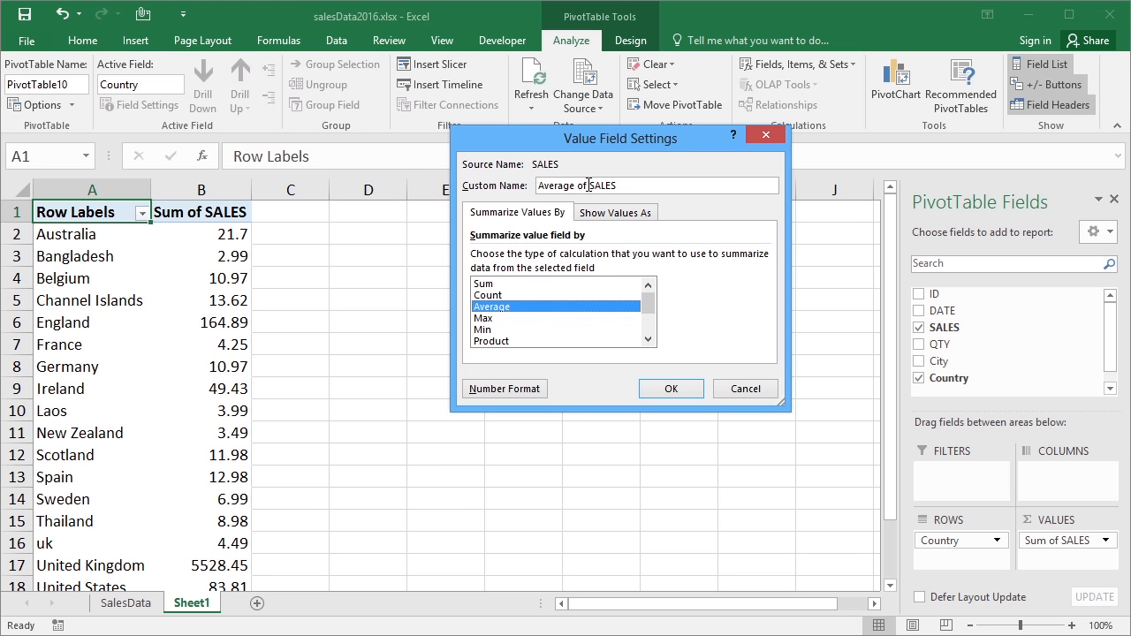
left_click_drag(588, 185, 518, 190)
type("AVERAGE")
left_click(676, 389)
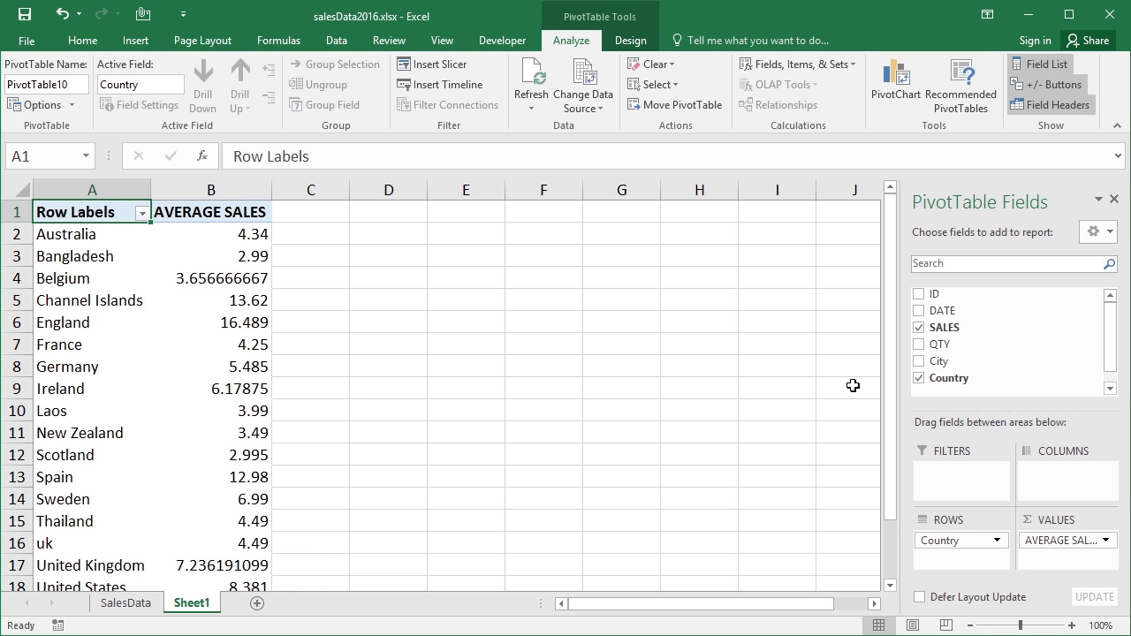
Format the AVERAGE SALES value field with the Number category and two decimal places
left_click_drag(889, 372, 875, 334)
mouse_move(169, 287)
mouse_move(253, 409)
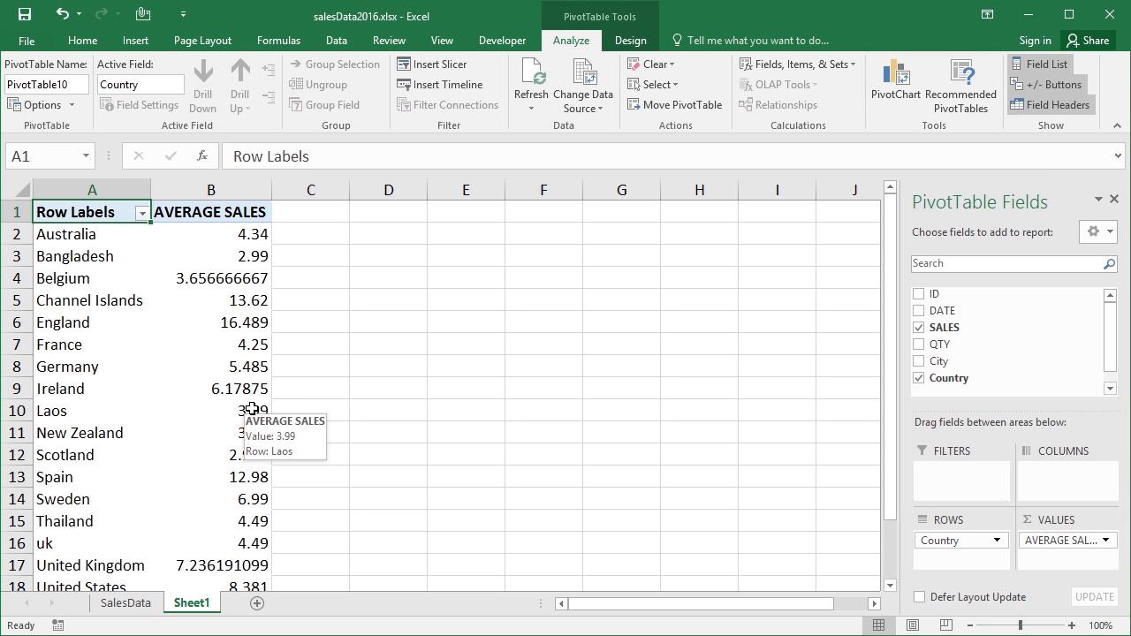
left_click(1108, 541)
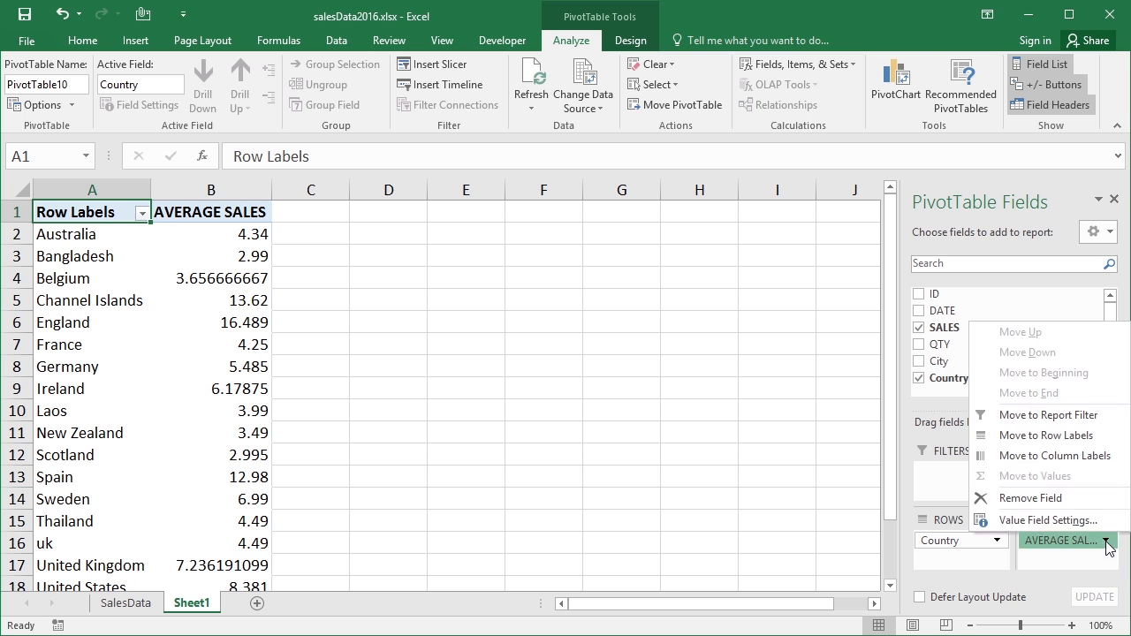
left_click(1038, 521)
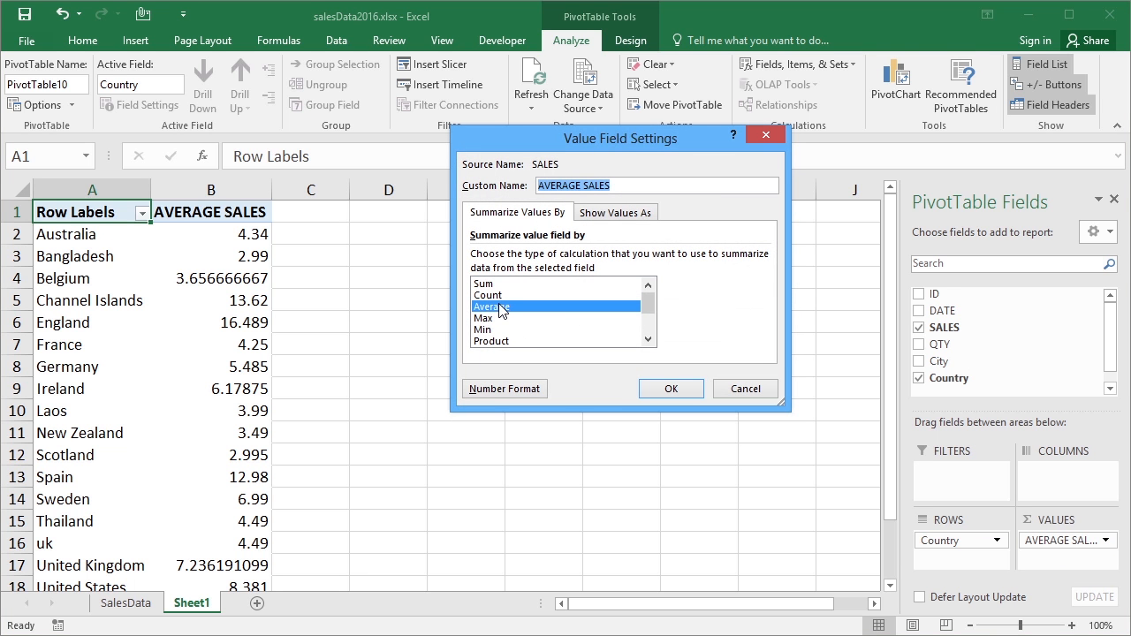
left_click(503, 389)
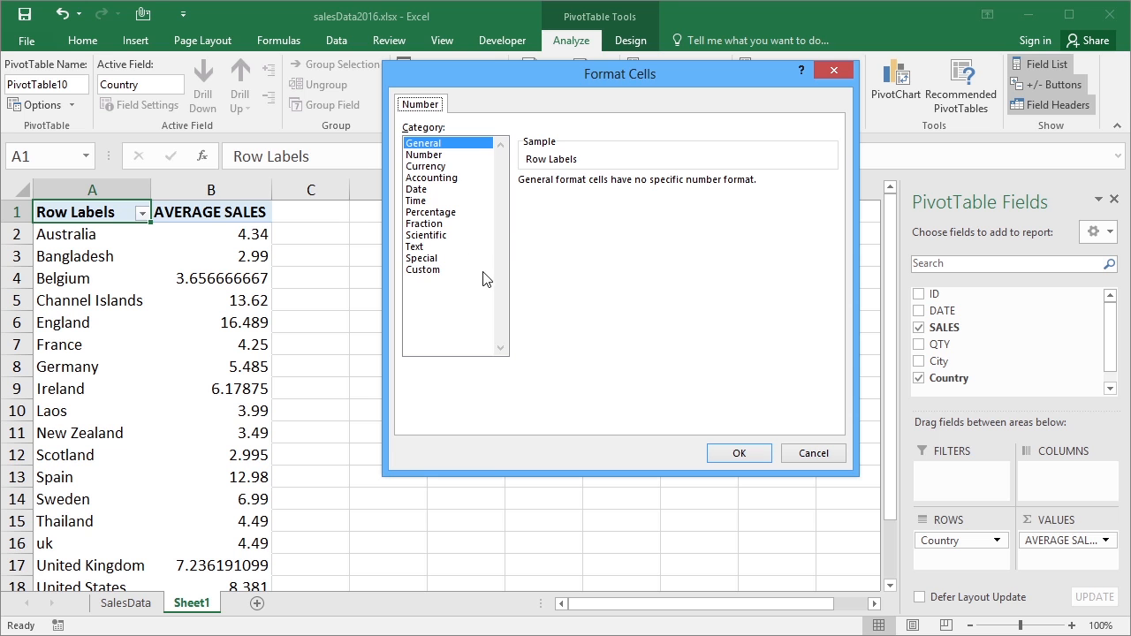
left_click(444, 155)
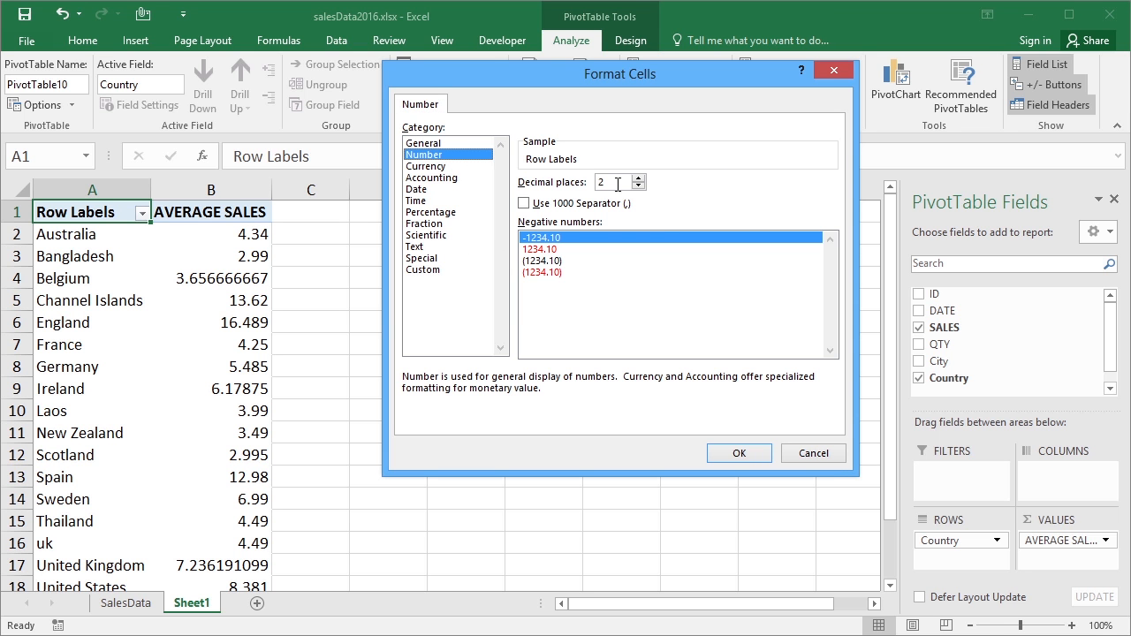
left_click(738, 453)
left_click(679, 391)
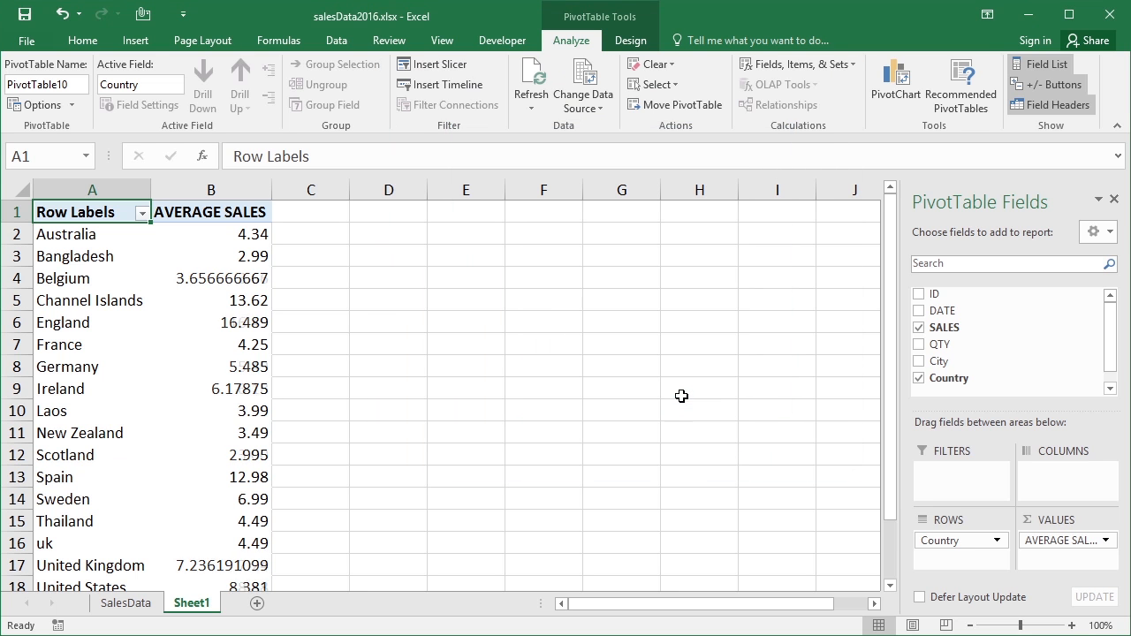
Summarize the SALES values by Sum and format them as Currency with the $ symbol and two decimal places
left_click_drag(889, 374, 891, 341)
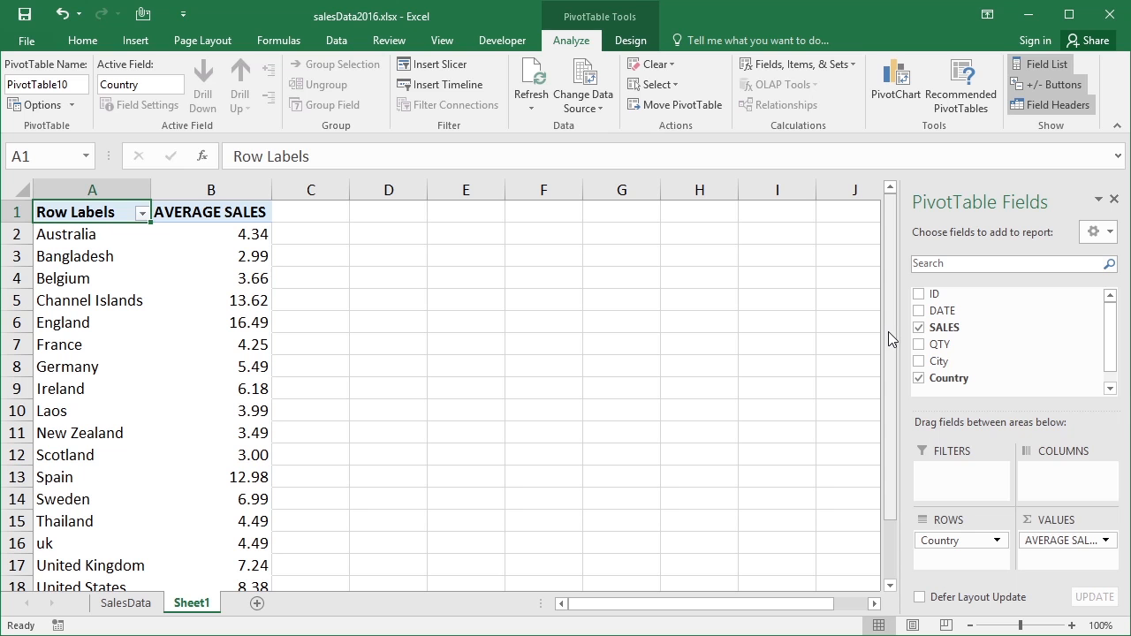
left_click(1105, 540)
left_click(1052, 520)
left_click(483, 283)
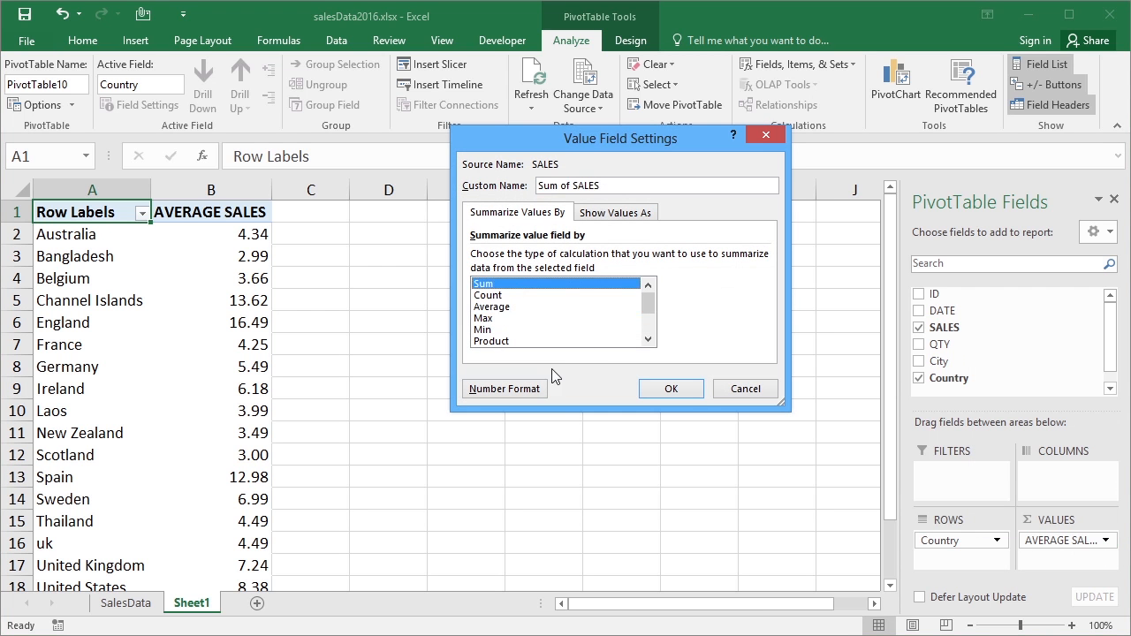
left_click(504, 389)
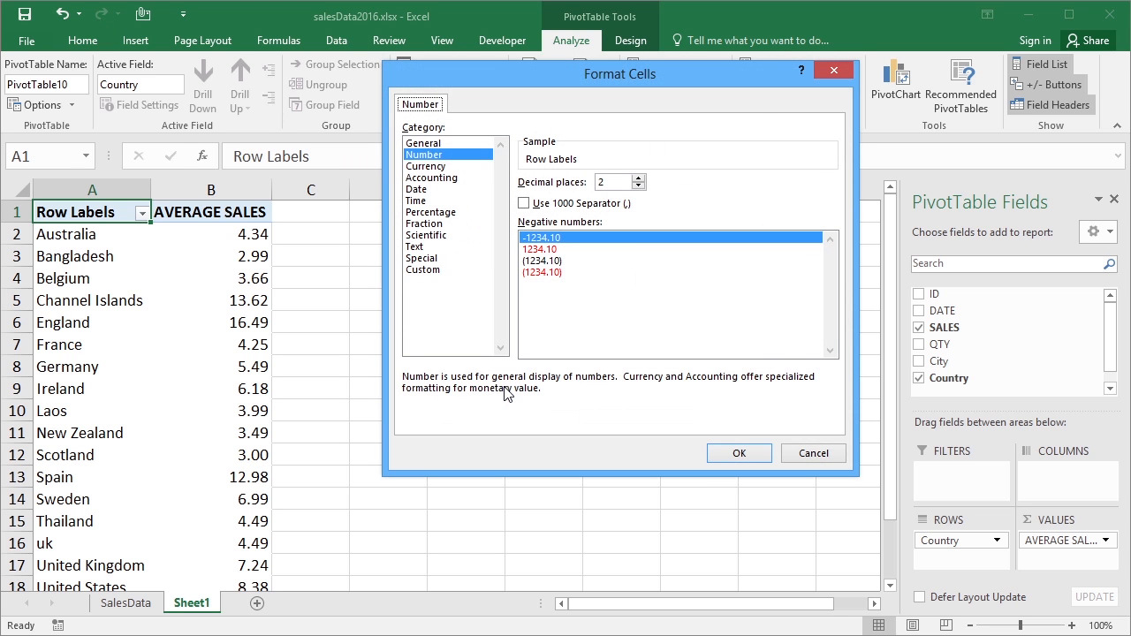
left_click(450, 166)
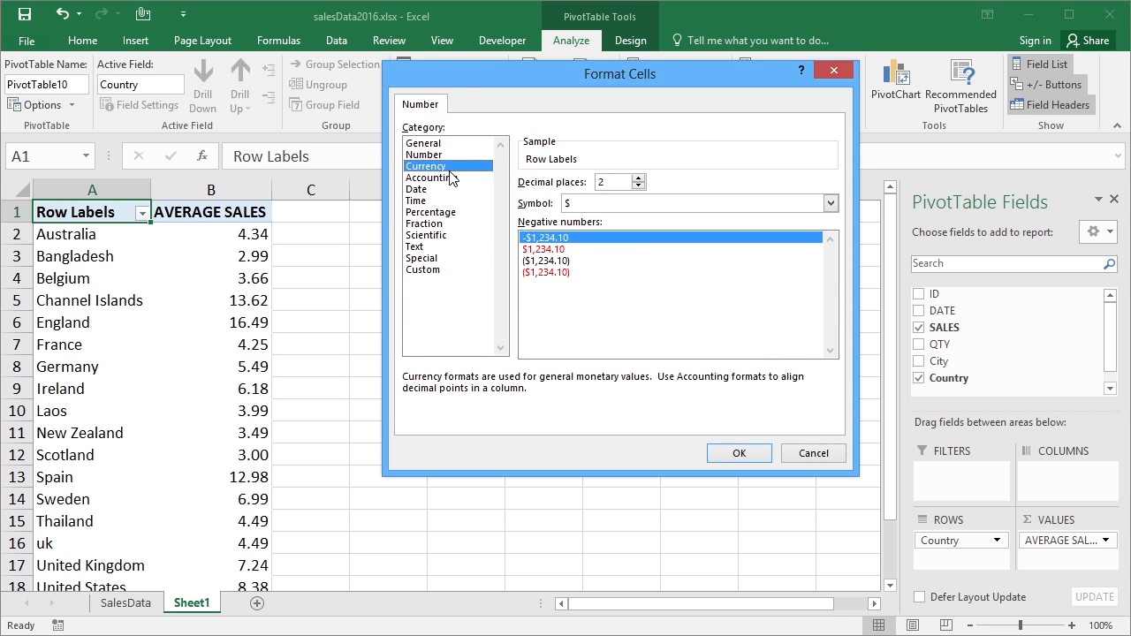
left_click(751, 456)
left_click(685, 388)
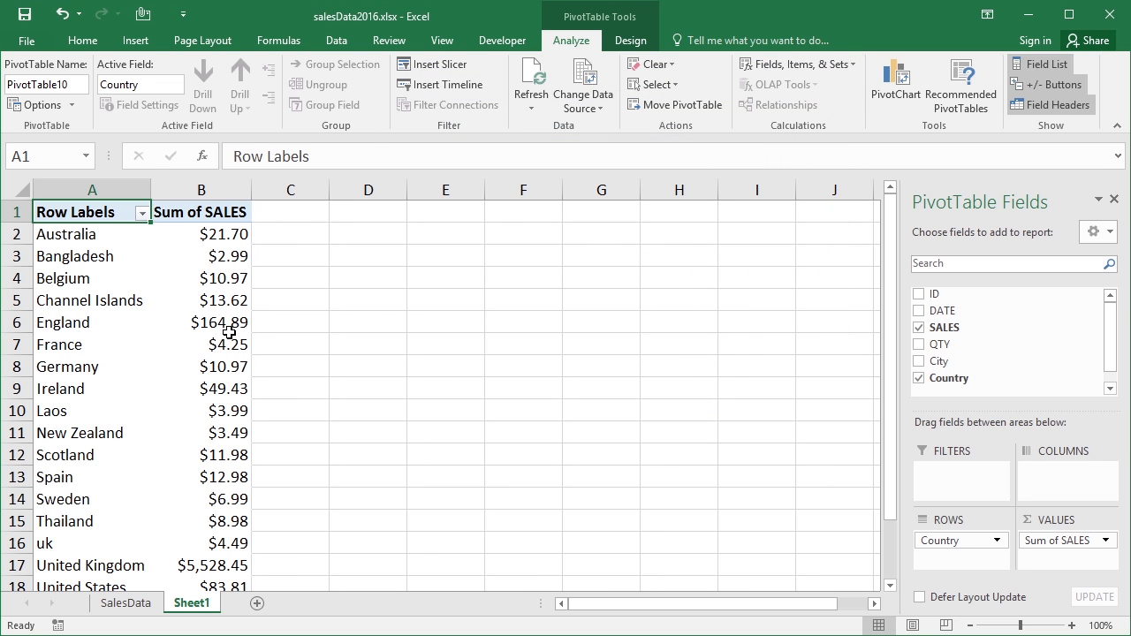
Look over the sales by country down to the grand total and review the SALES value field's name and number format settings
scroll(887, 442, "down", 1)
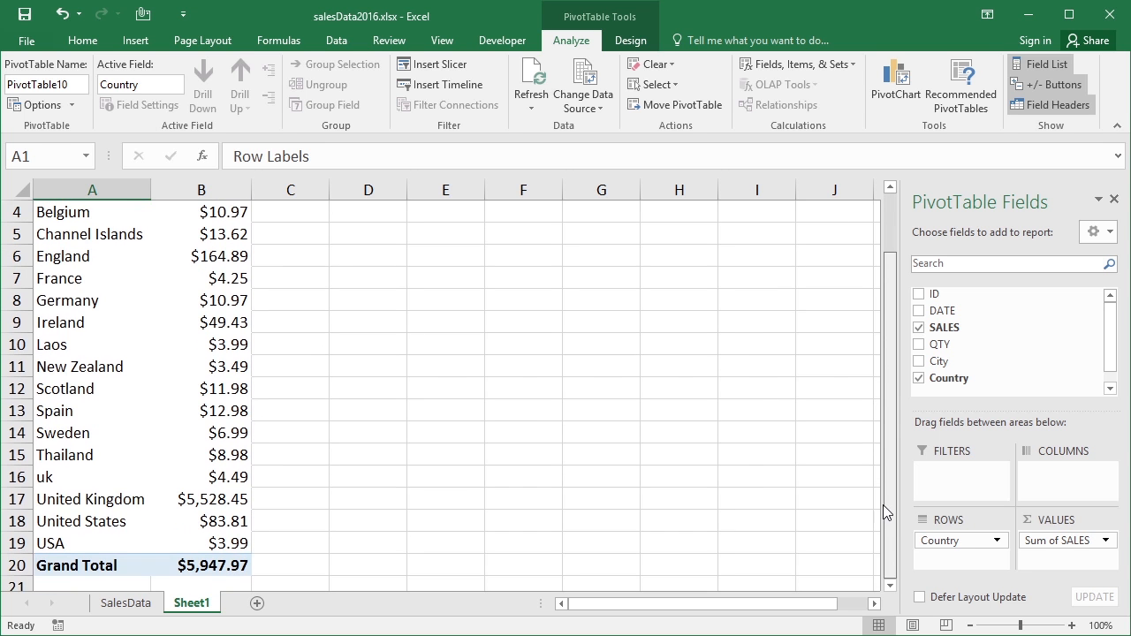
scroll(881, 466, "up", 1)
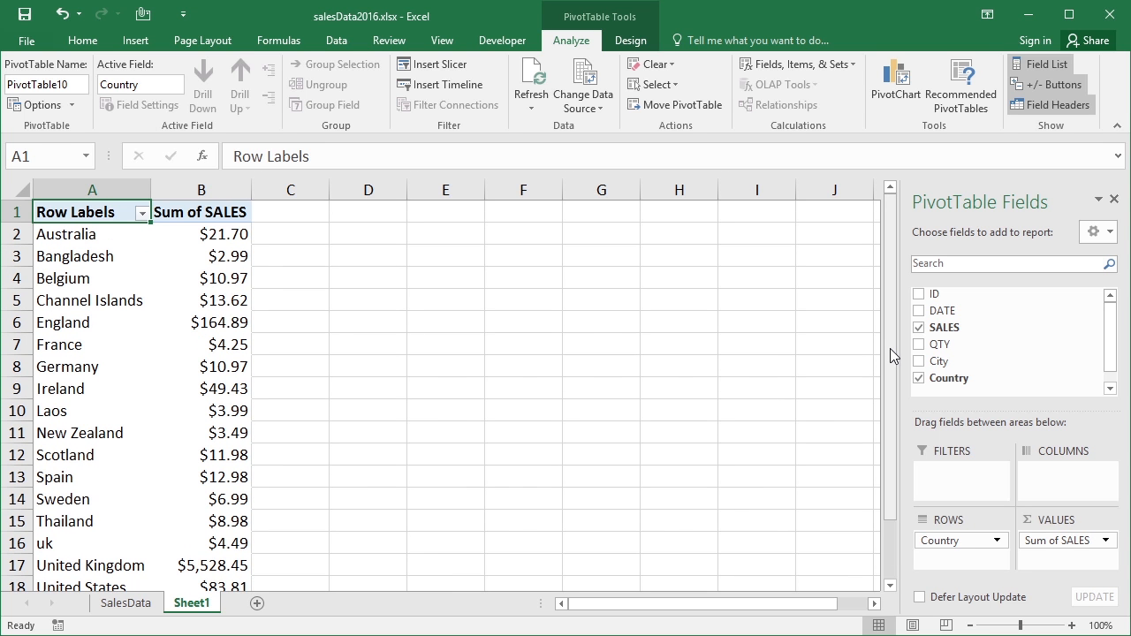
left_click(1105, 541)
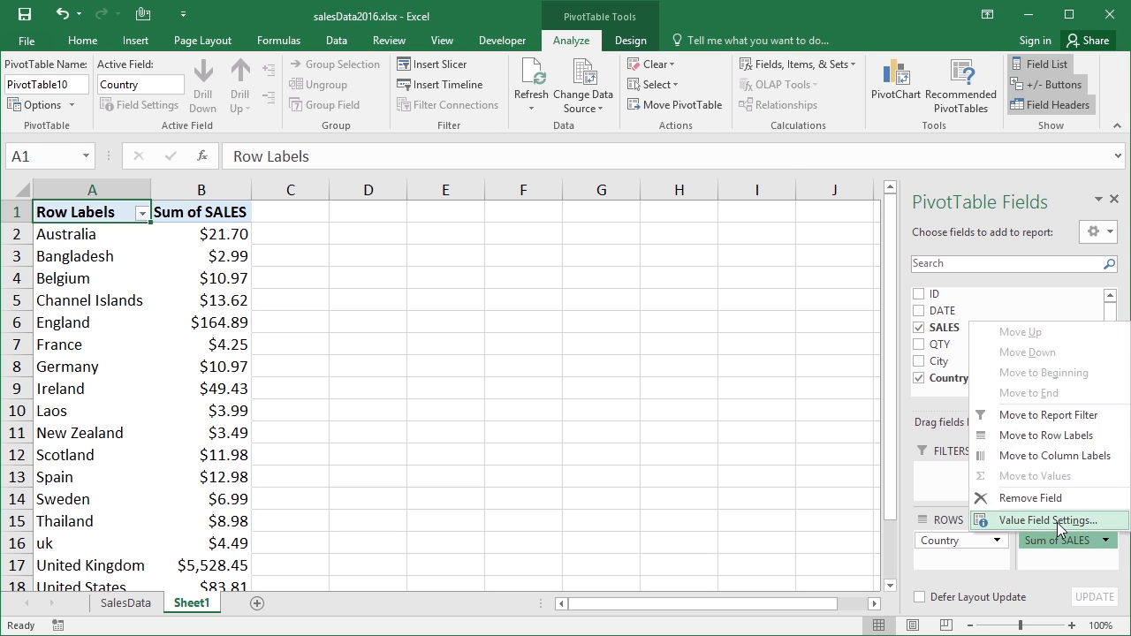
left_click(999, 589)
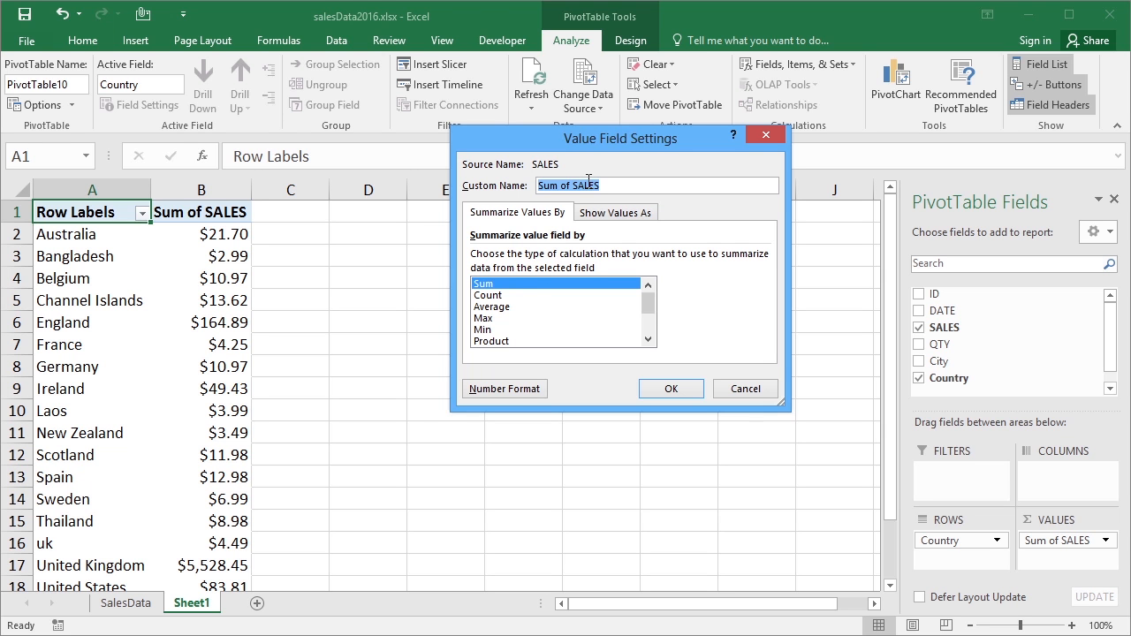
left_click(512, 393)
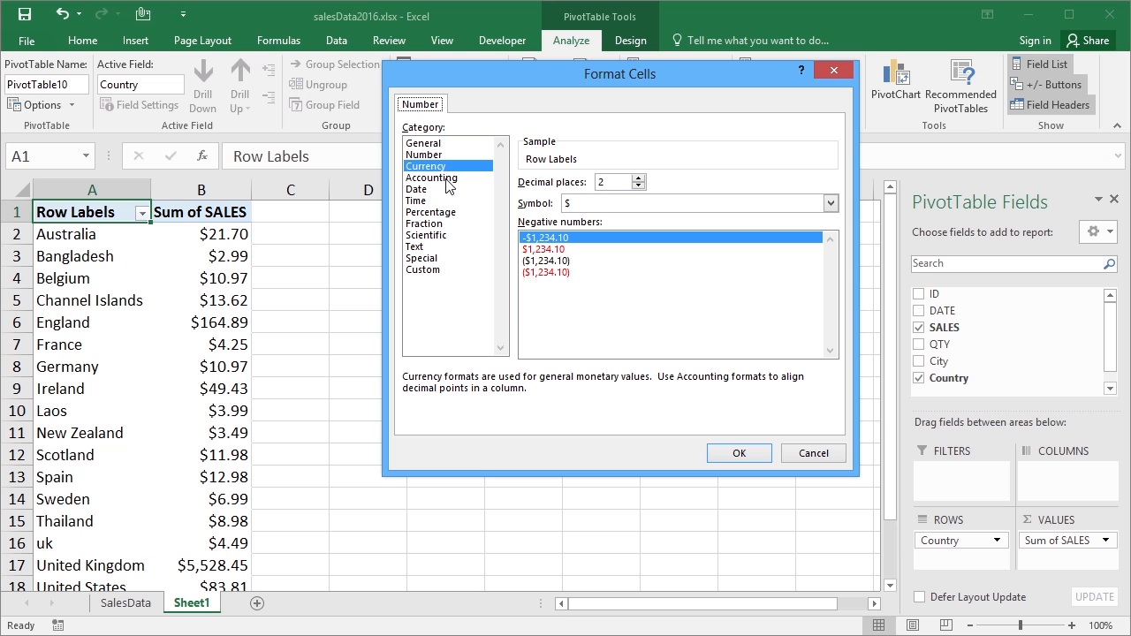
left_click(741, 453)
left_click(672, 389)
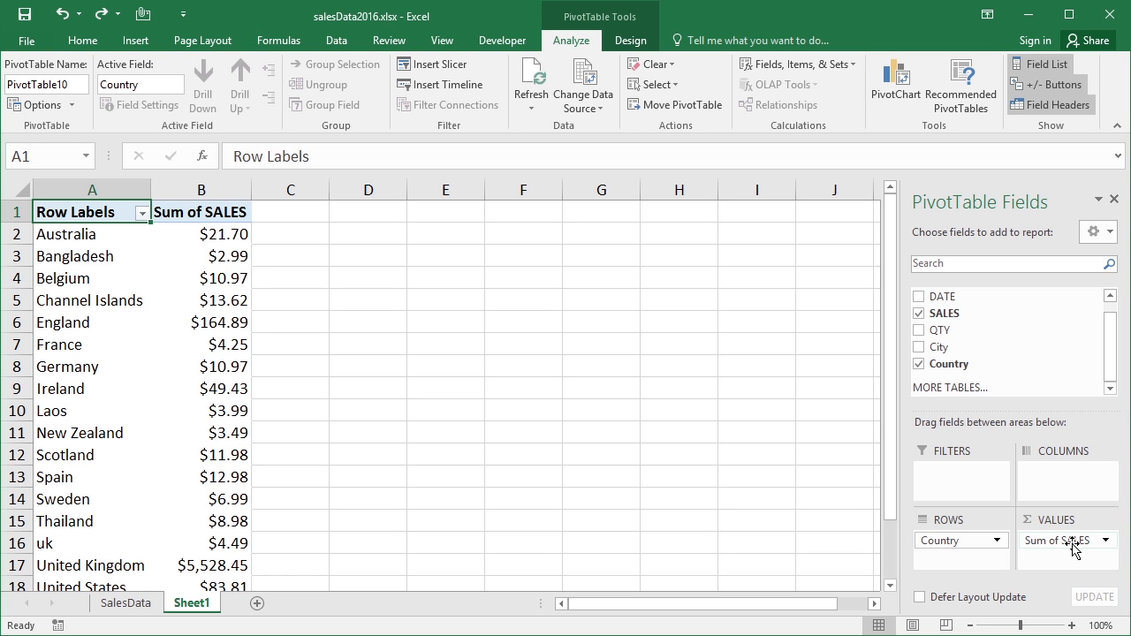
Give the summed SALES value field the custom name "TOTAL SALES"
left_click(1104, 540)
left_click(999, 588)
type("TOTALSALES")
key("Left")
key("Left")
key("Left")
key("Left")
key("Left")
left_click(671, 390)
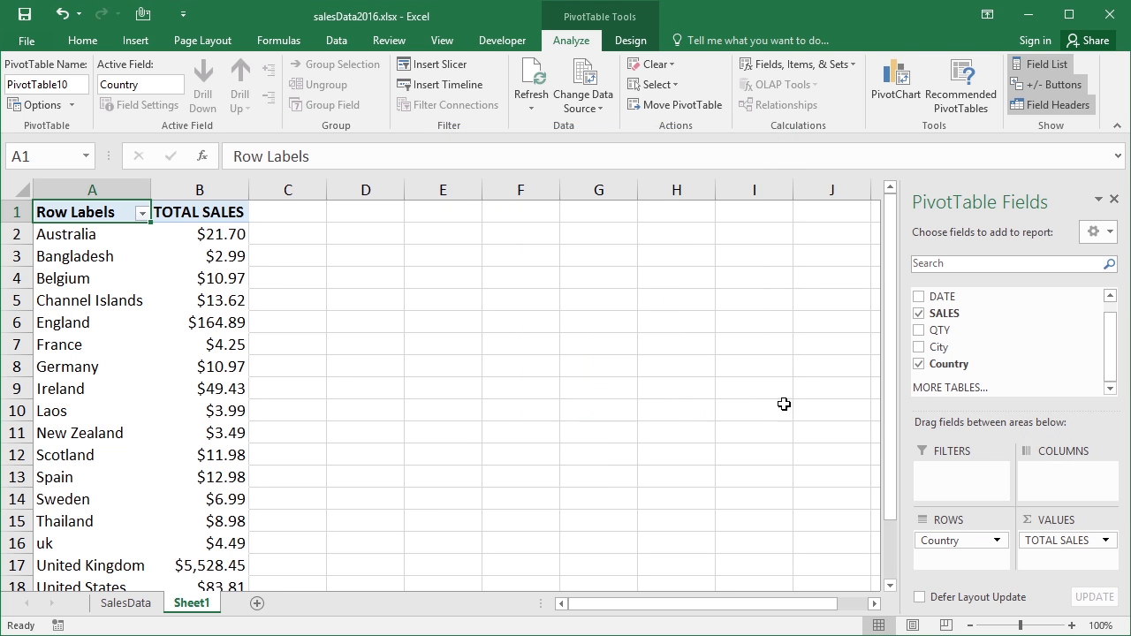
Add the SALES field to the PivotTable's values two more times
left_click_drag(961, 312, 1071, 555)
left_click_drag(957, 312, 1060, 566)
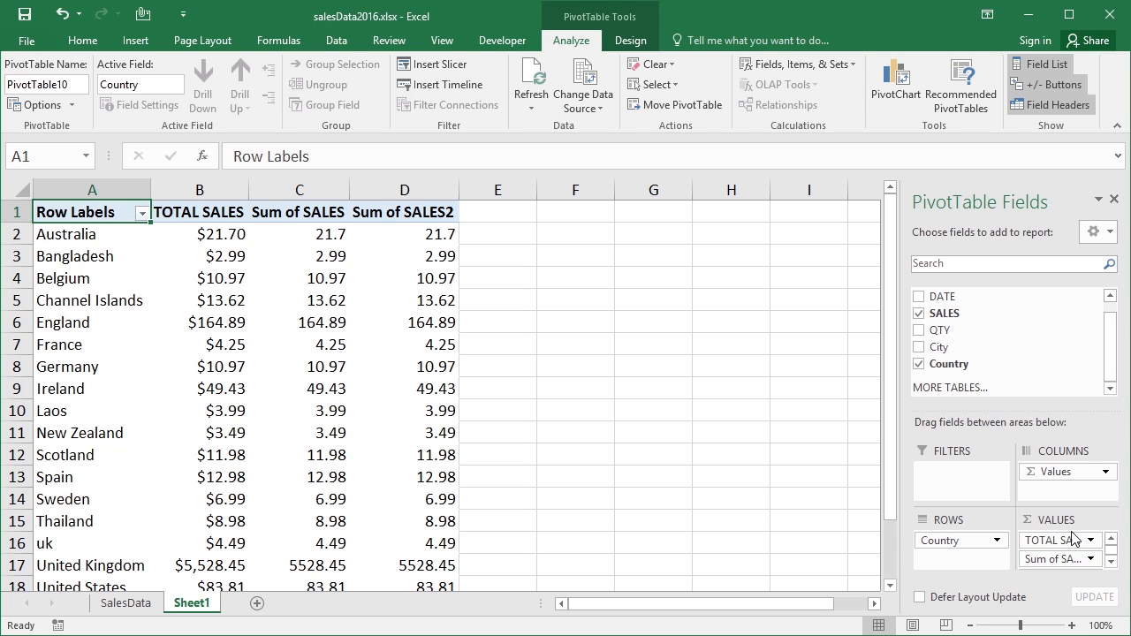
left_click(1110, 561)
left_click(1110, 541)
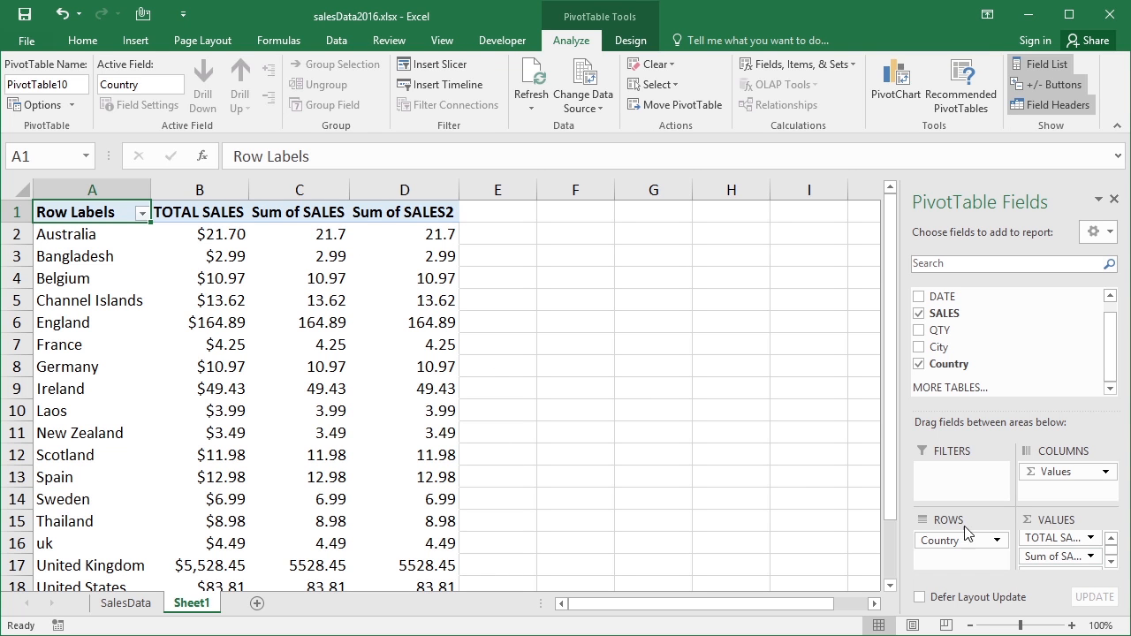
Summarize the second SALES value field by Average and give it the custom name "AVERAGE"
left_click(1087, 556)
left_click(1076, 539)
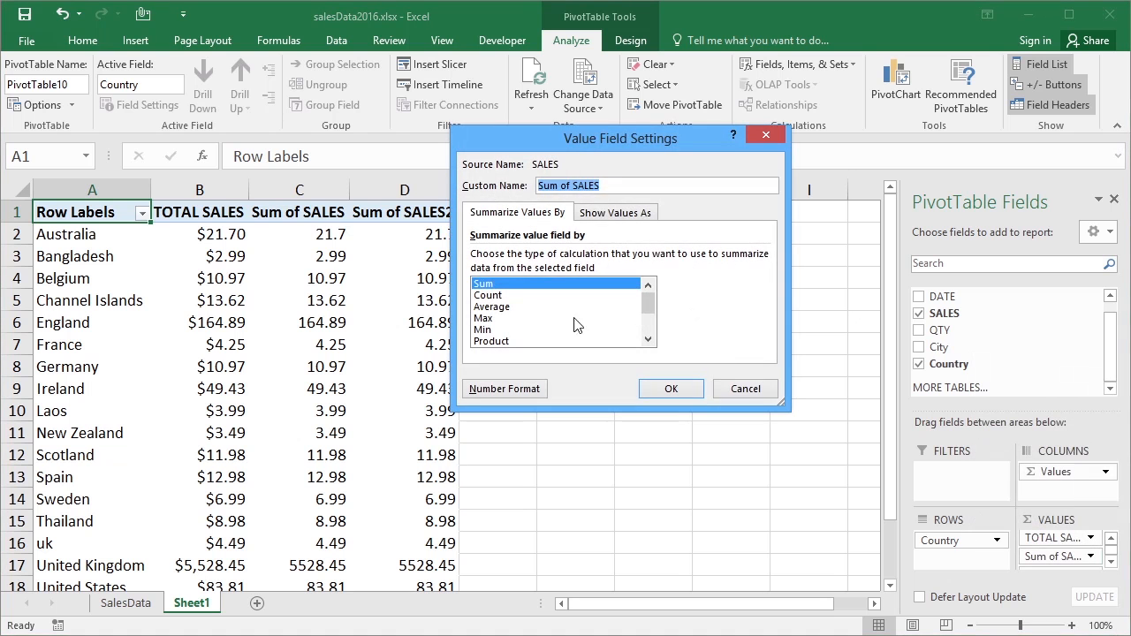
left_click(517, 306)
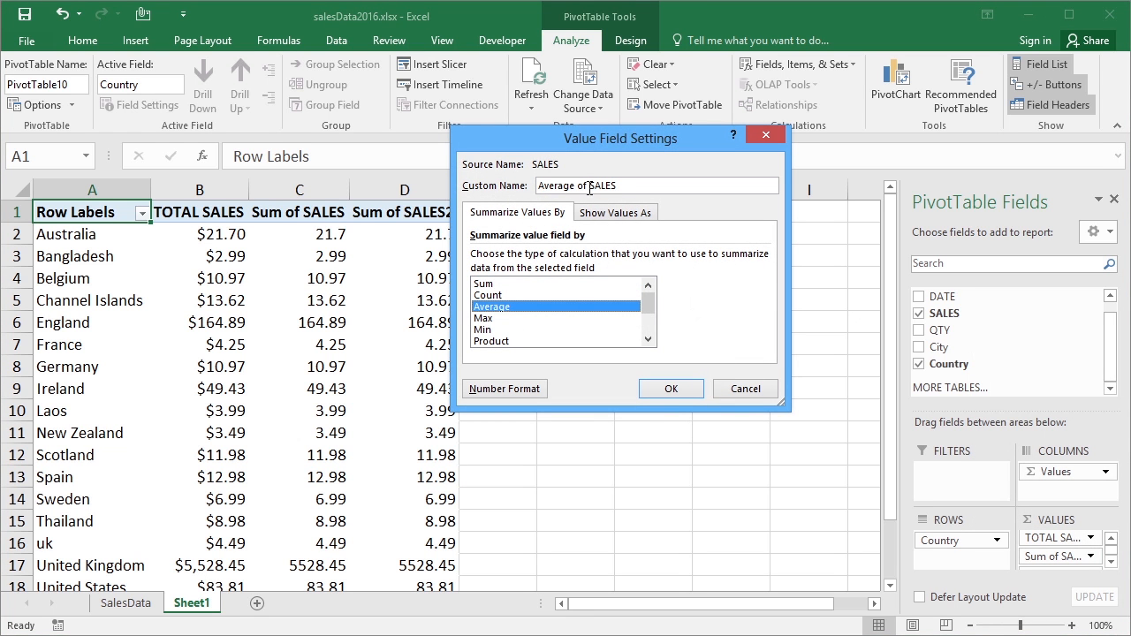
left_click_drag(621, 185, 501, 190)
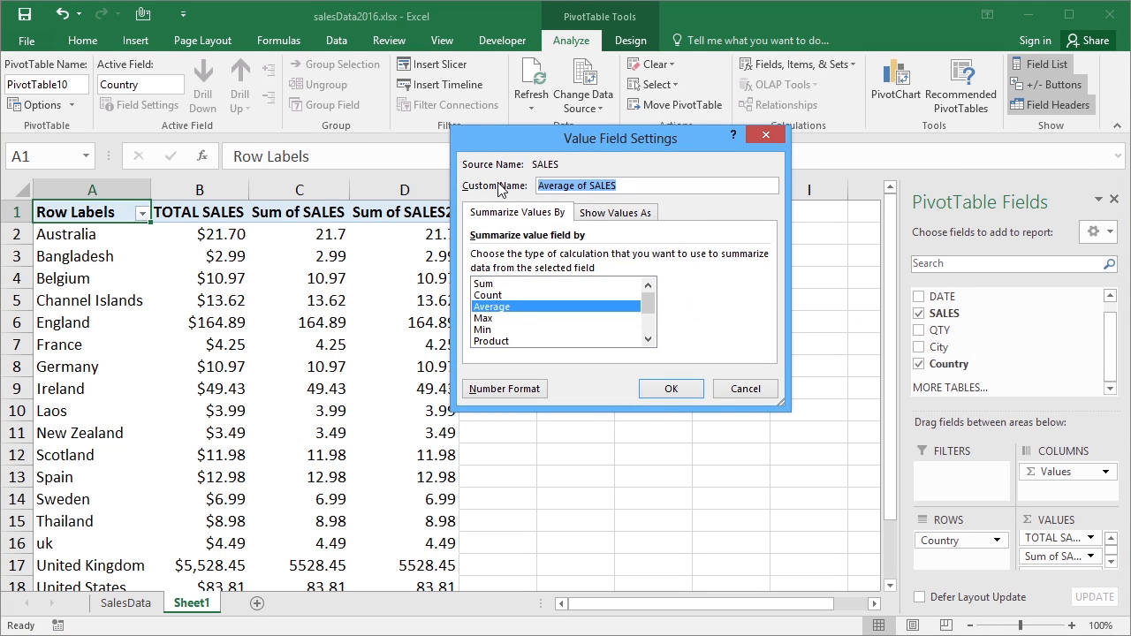
type("AVERAGE")
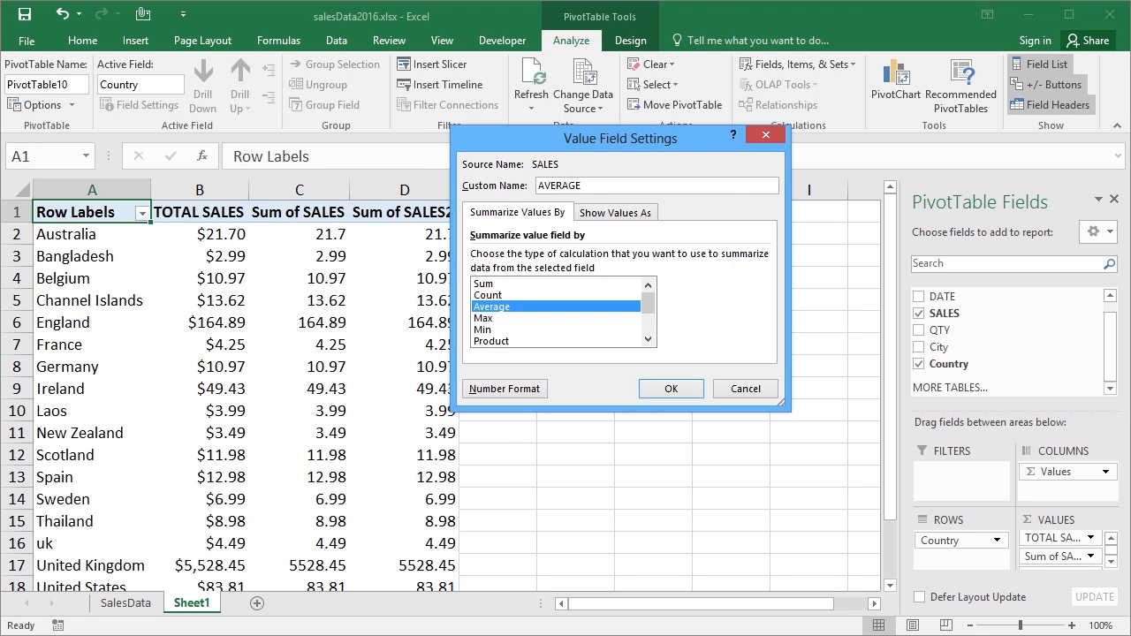
Format the AVERAGE value field with the Number category and two decimal places, and apply its settings
left_click(523, 389)
left_click(478, 155)
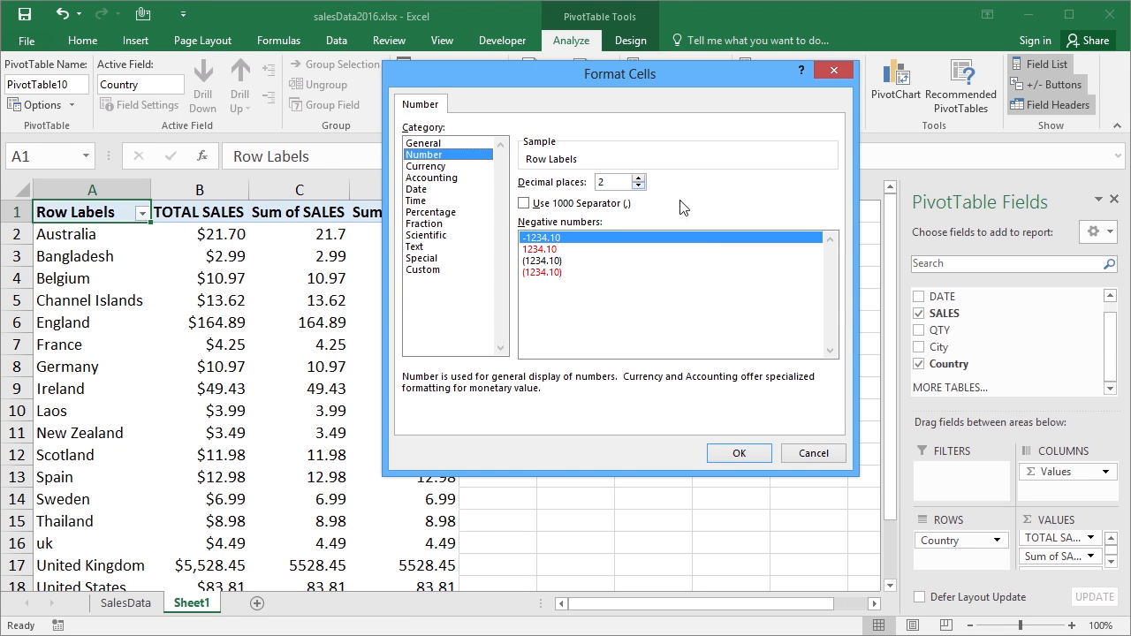
left_click(732, 454)
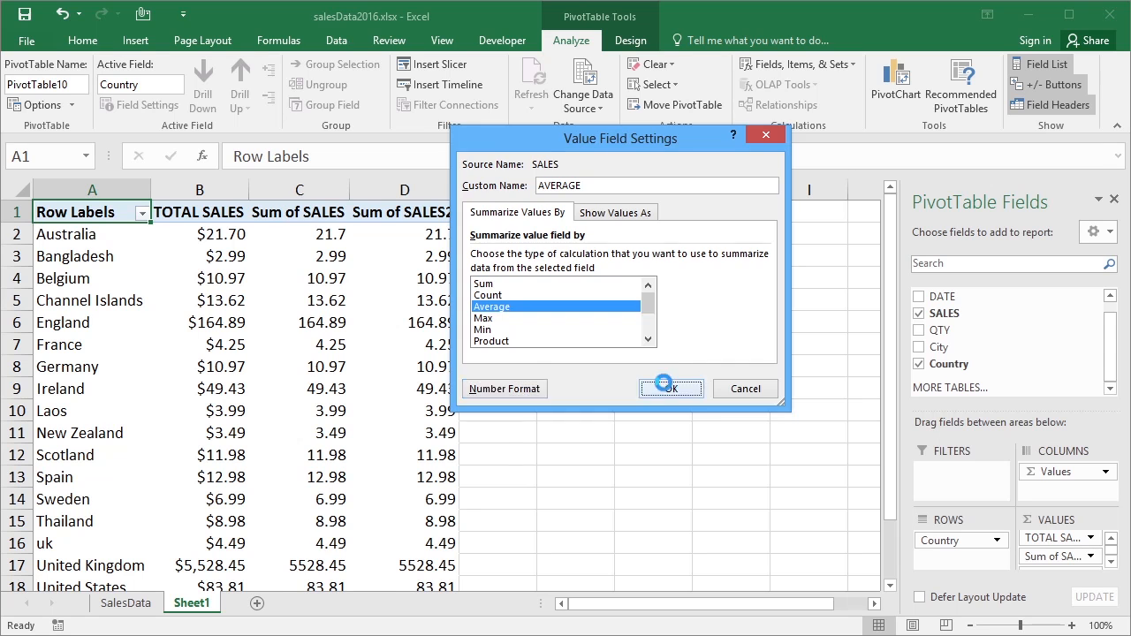
left_click(669, 389)
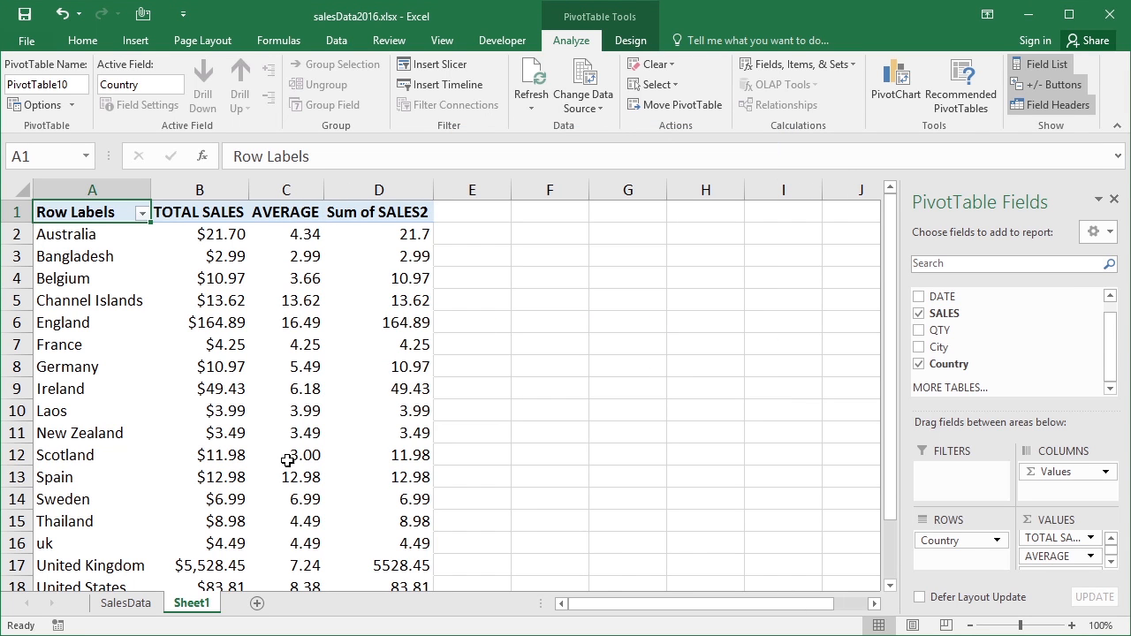
Summarize the third SALES value field by Max and give it the custom name "HIGHEST SALES"
left_click(1111, 562)
left_click(1091, 560)
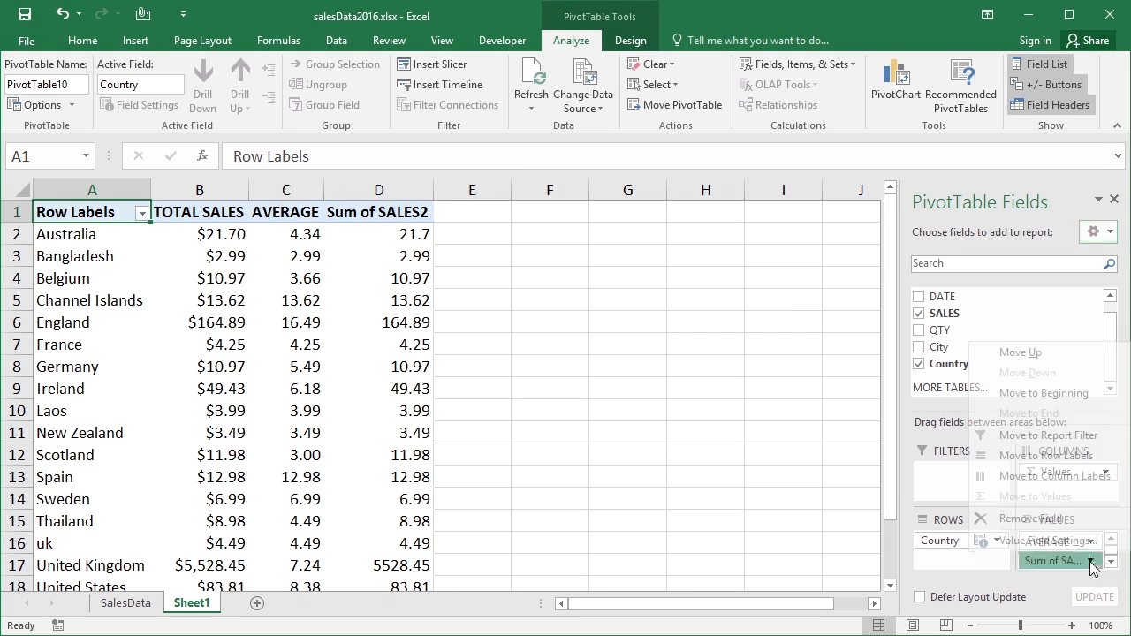
left_click(1025, 545)
left_click(494, 318)
triple_click(576, 189)
type("HIGHEST SALES")
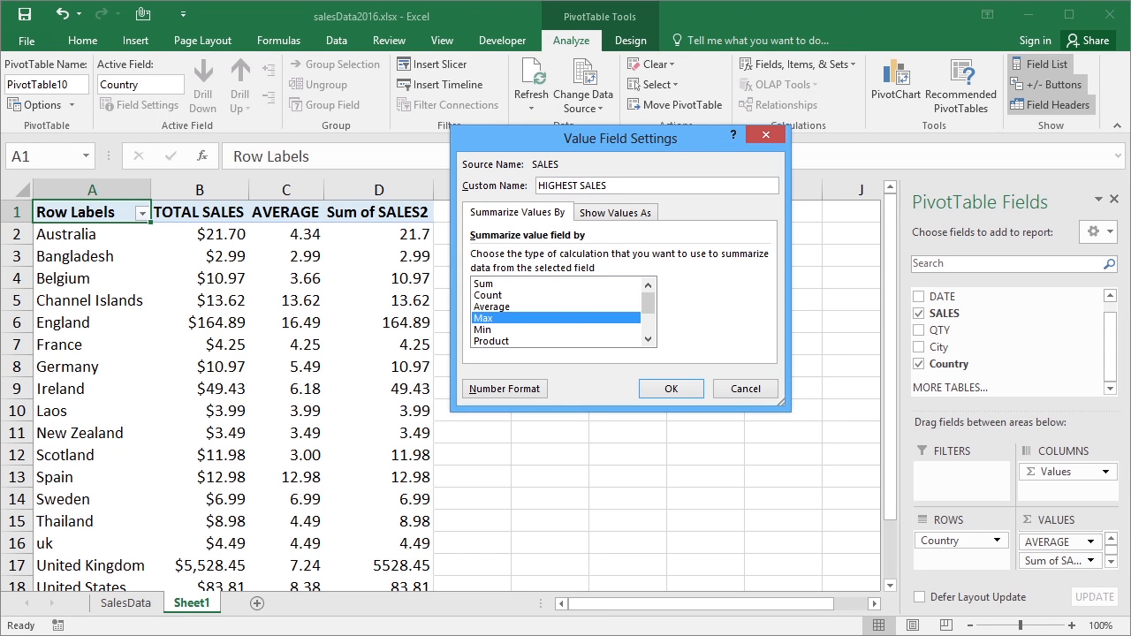
Format the HIGHEST SALES value field as Currency with the $ symbol and two decimal places, and apply its settings
left_click(504, 389)
left_click(426, 166)
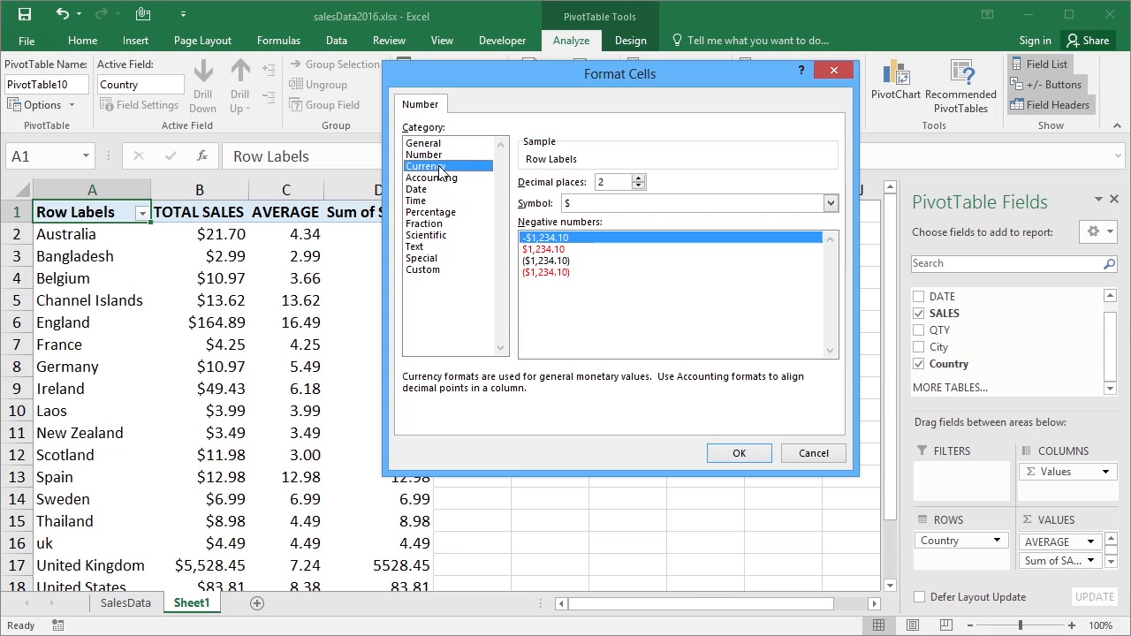
left_click(738, 452)
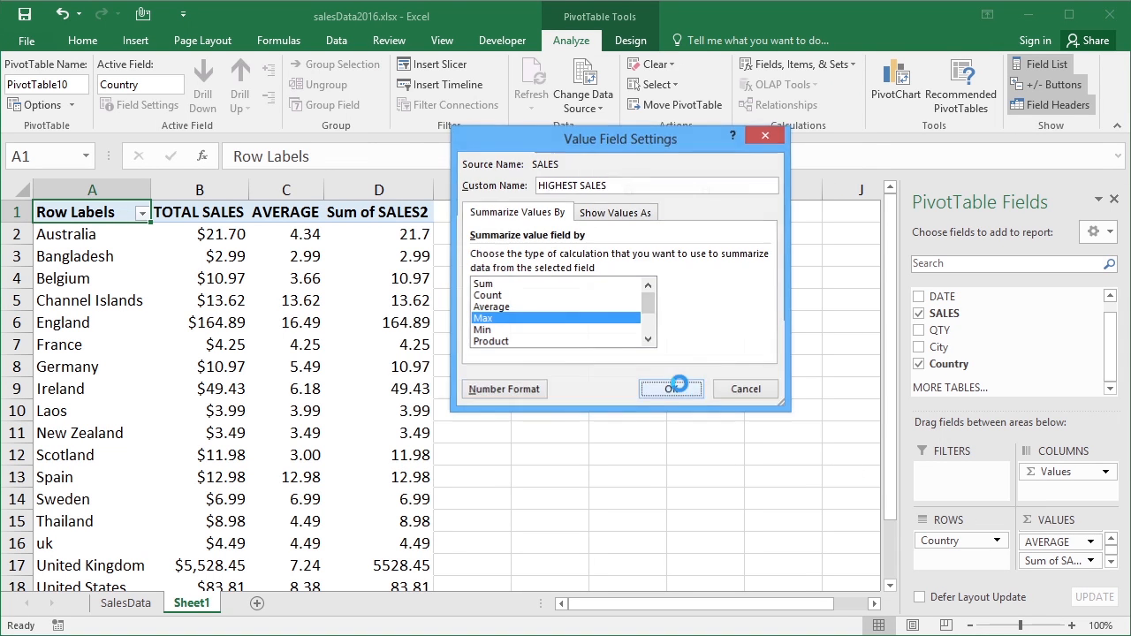
left_click(677, 388)
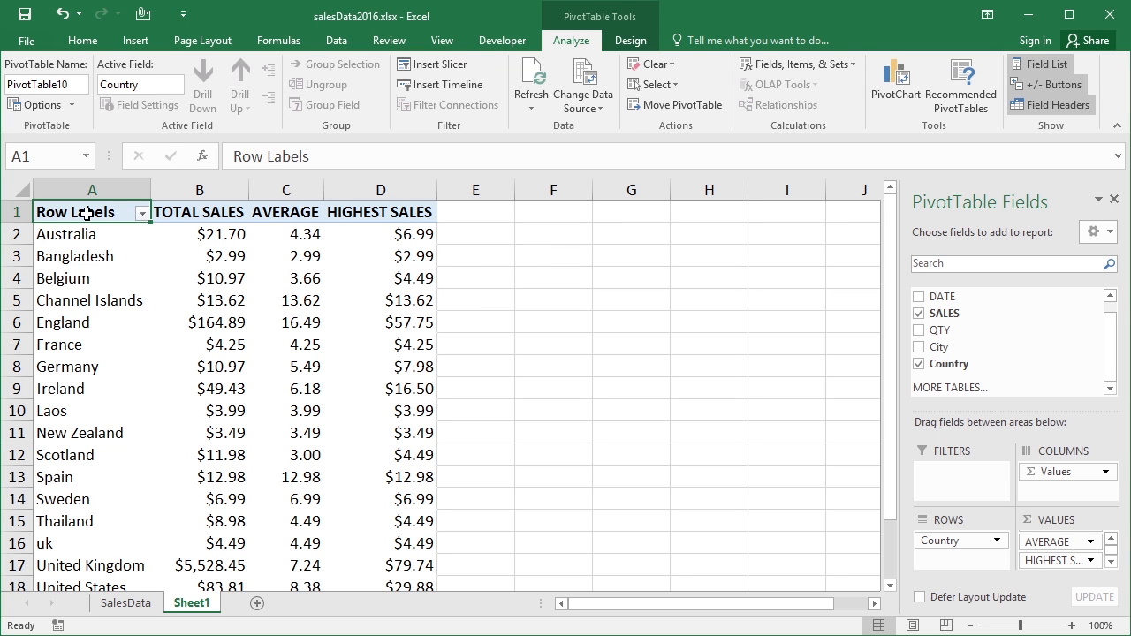
Rename the PivotTable's Row Labels header in cell A1 as "COUNTRY"
type("COUNTRY")
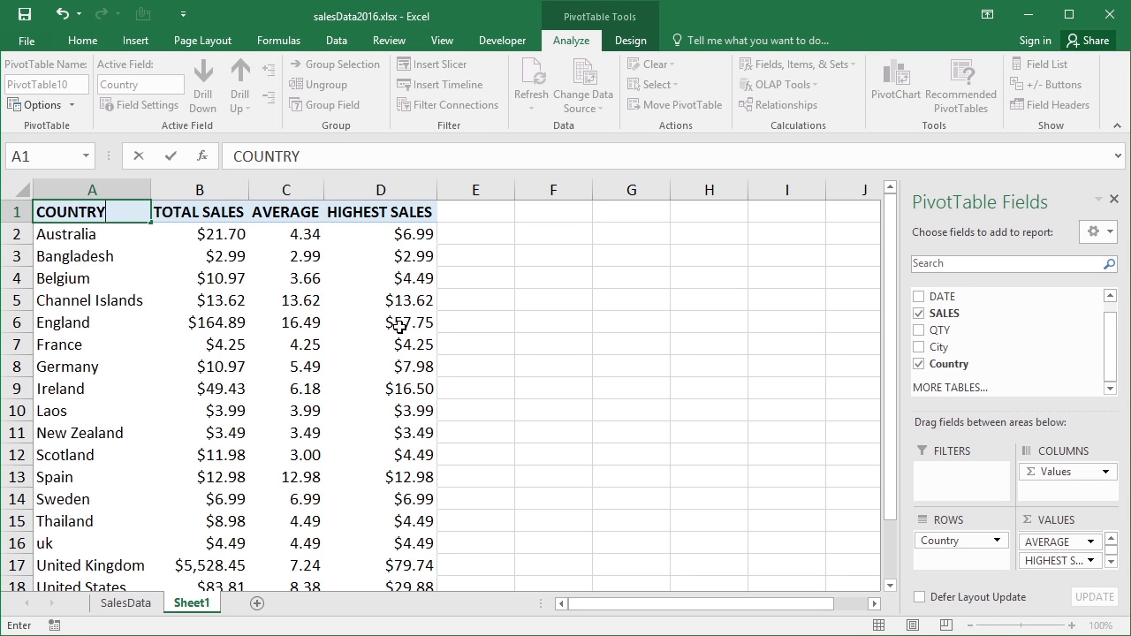
left_click(468, 228)
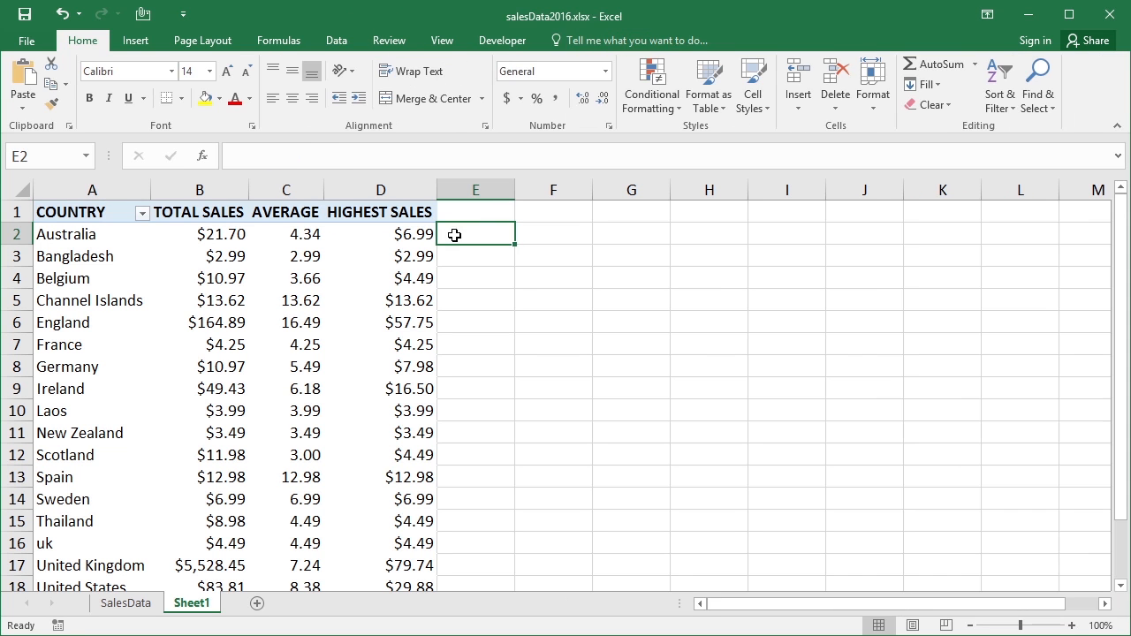
Add the ID field to the PivotTable's values after HIGHEST SALES
left_click(426, 235)
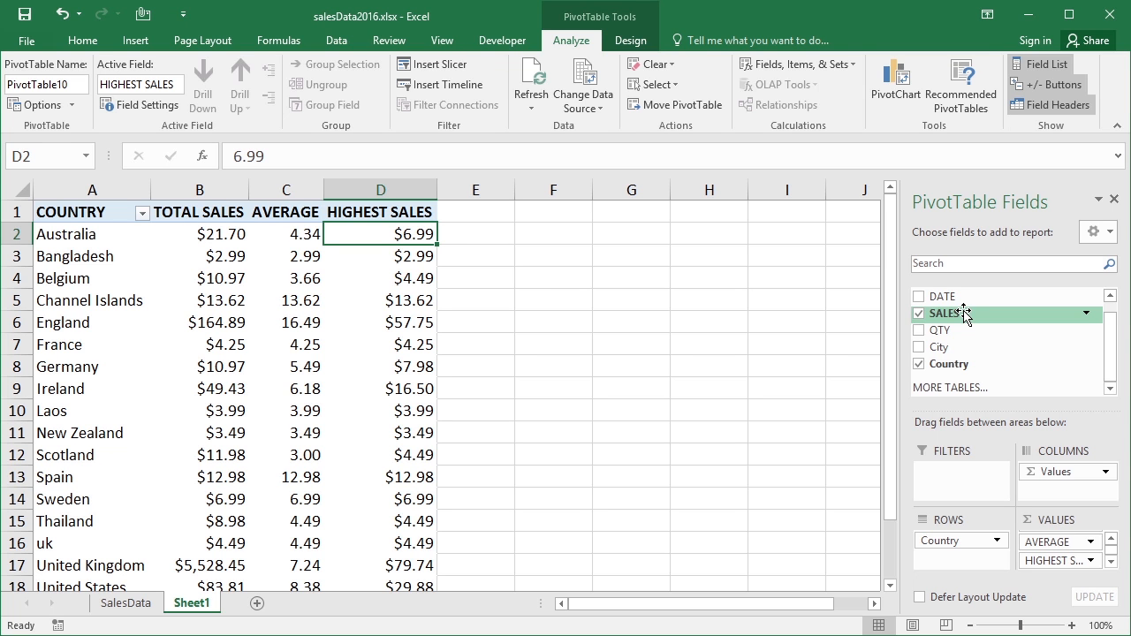
left_click(1110, 295)
left_click_drag(972, 293, 1078, 565)
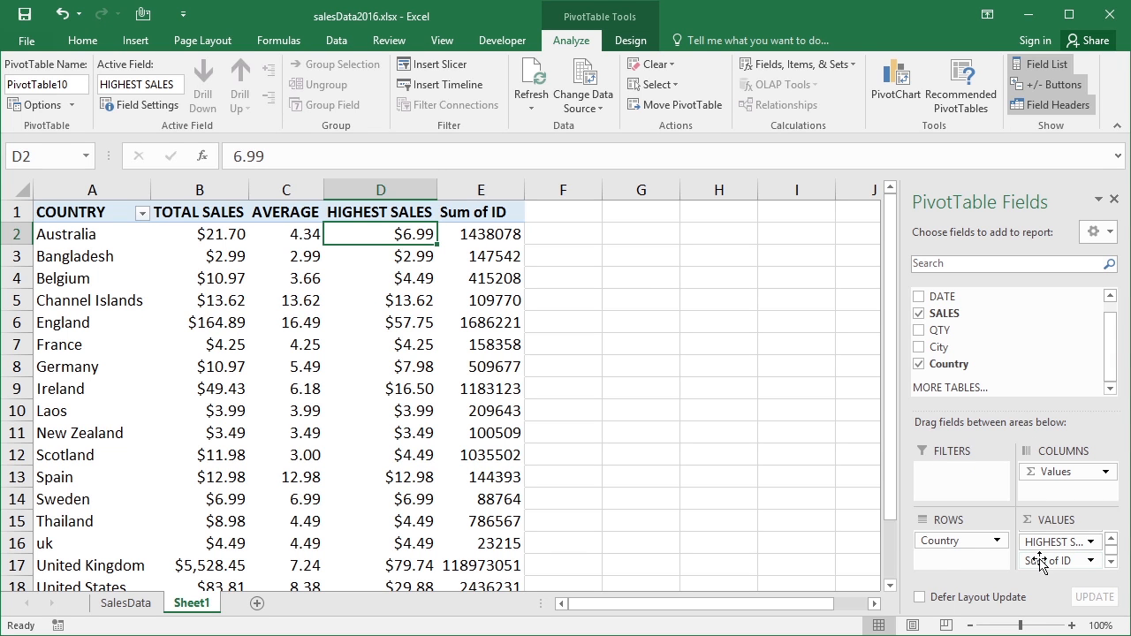
Summarize the ID value field by Count and give it the custom name "#SALES"
left_click(1090, 561)
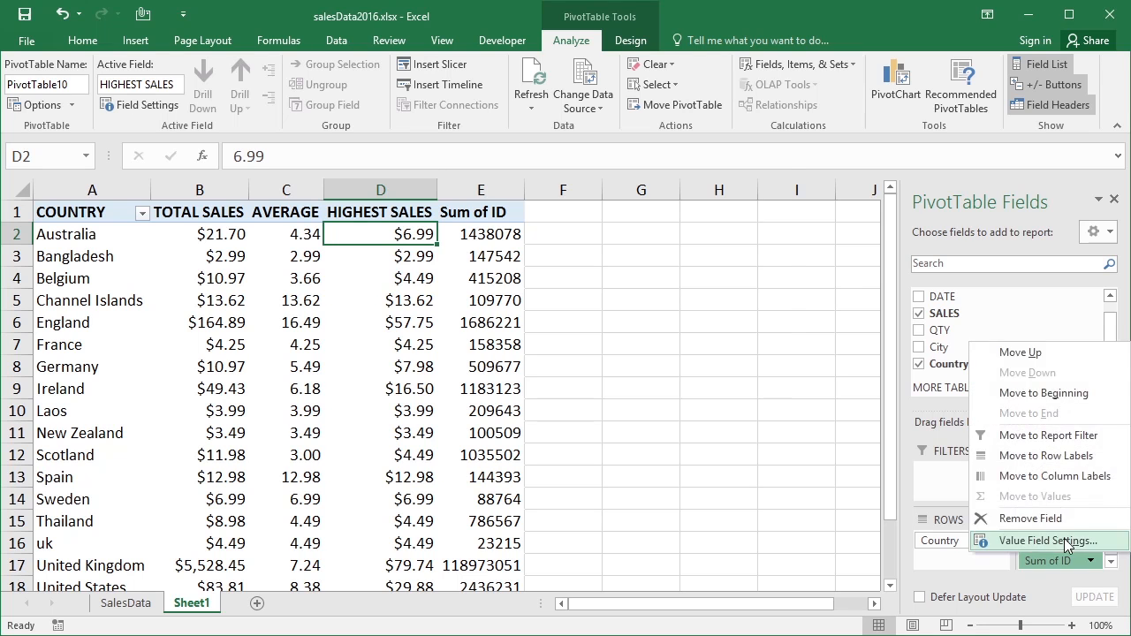
left_click(1073, 553)
left_click(497, 295)
left_click_drag(612, 185, 510, 189)
type("SALE")
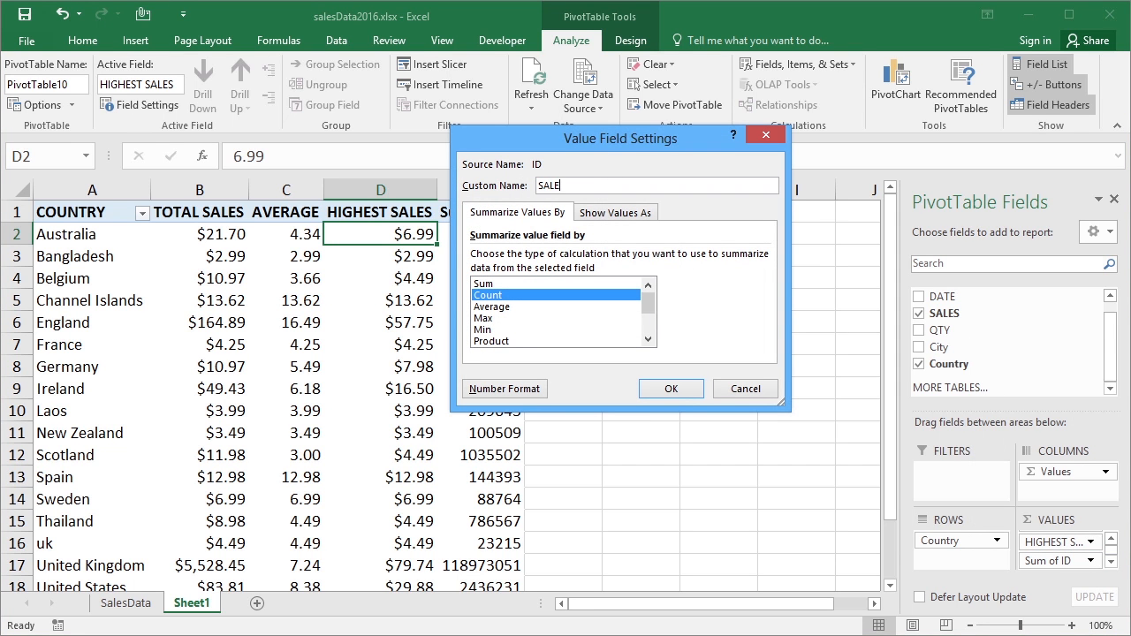
type("S")
left_click(669, 395)
left_click(572, 380)
type("#")
left_click(670, 389)
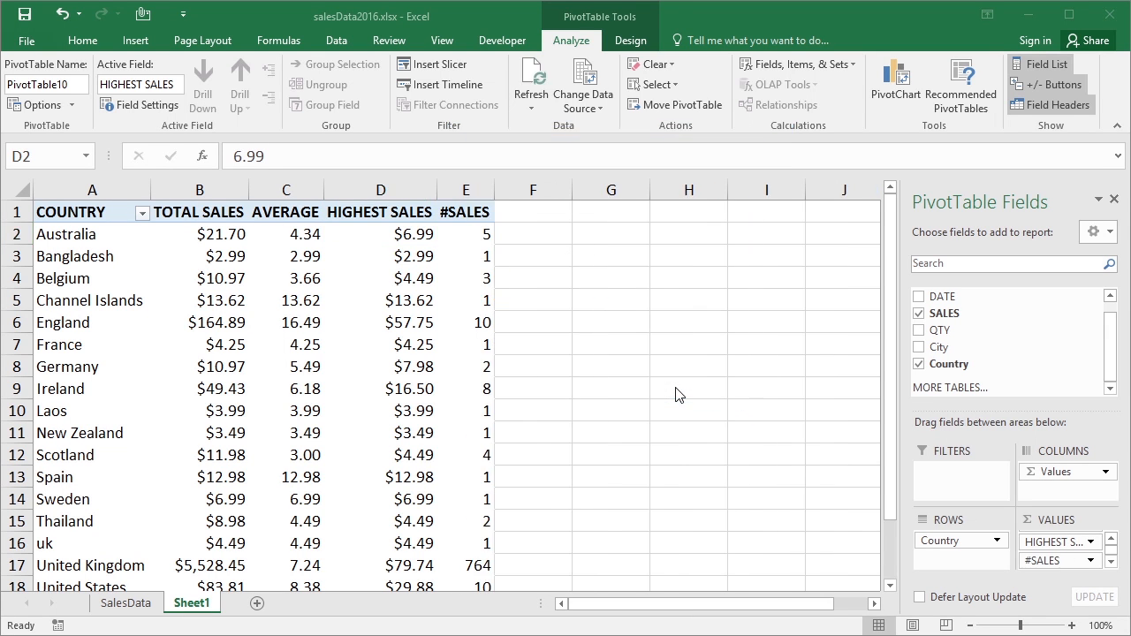
Change the AVERAGE value field's number format to Currency with the $ symbol and two decimal places
left_click(480, 233)
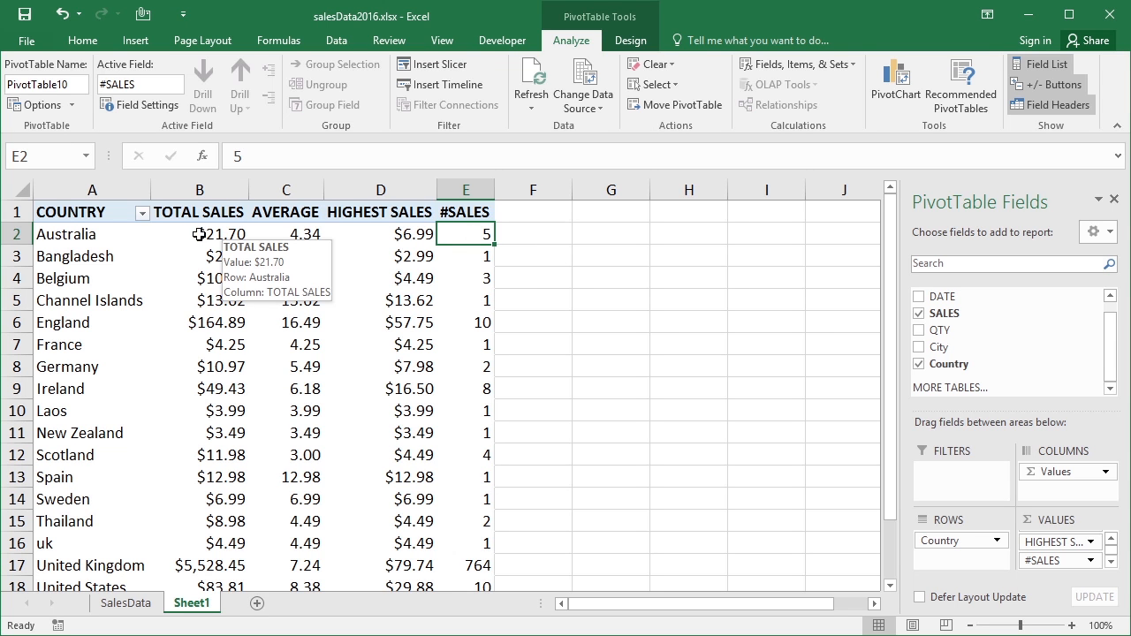
left_click(316, 235)
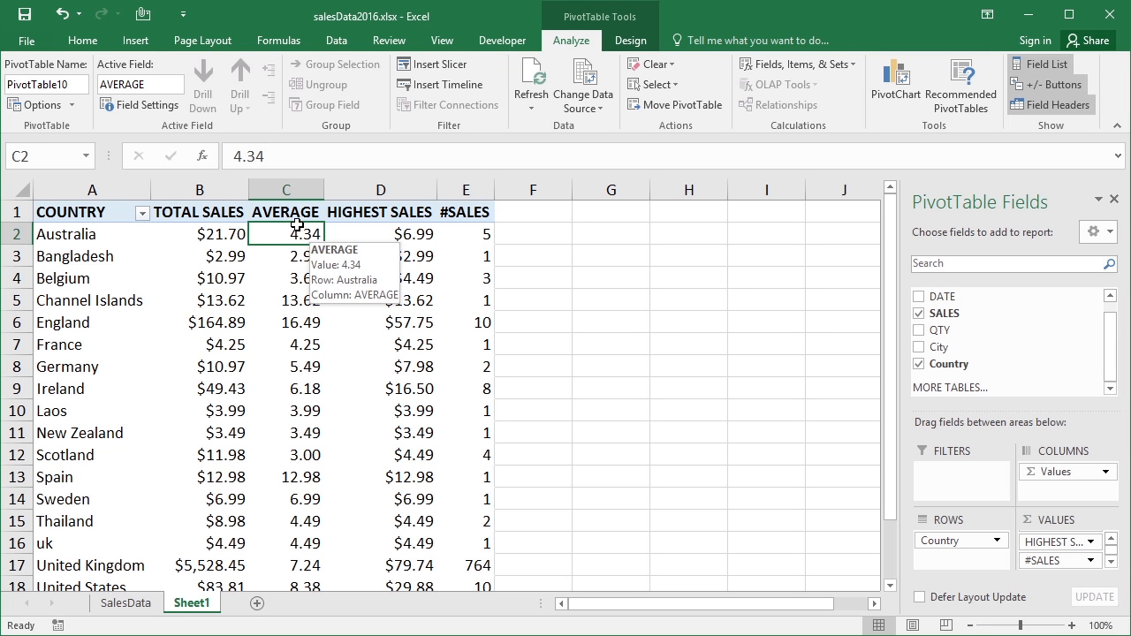
left_click(1110, 538)
left_click(1091, 537)
left_click(997, 586)
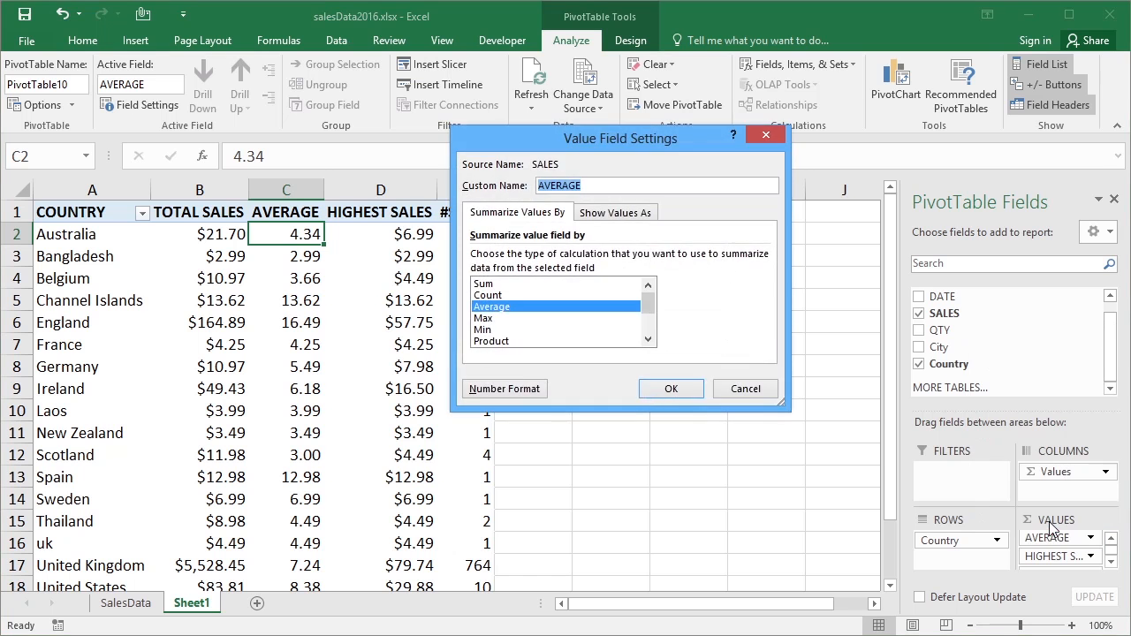
left_click(492, 386)
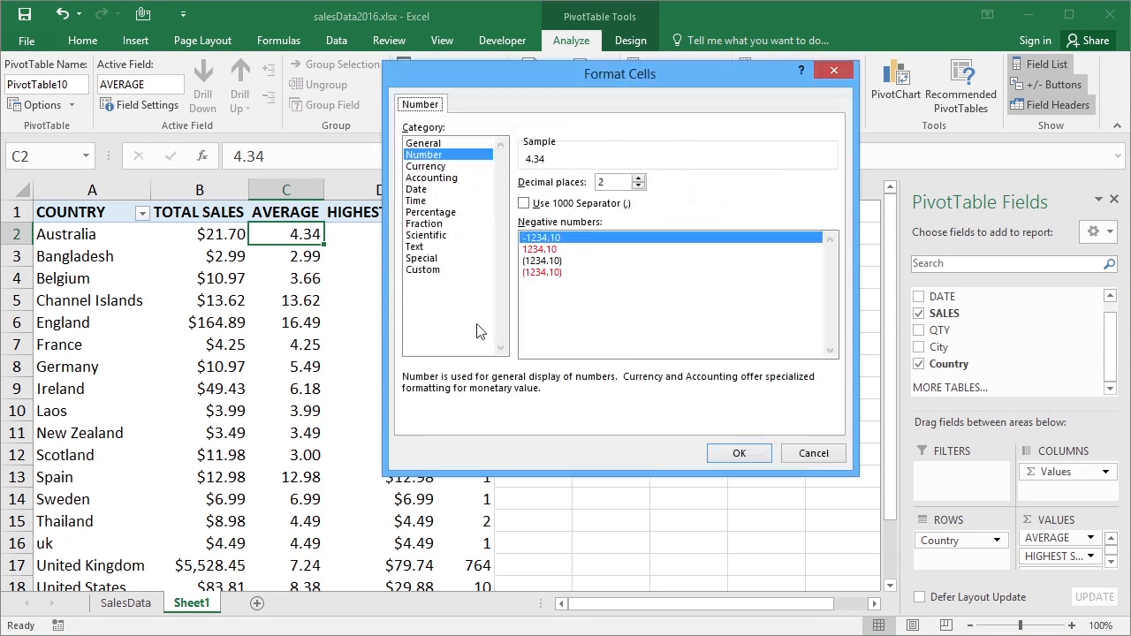
left_click(440, 166)
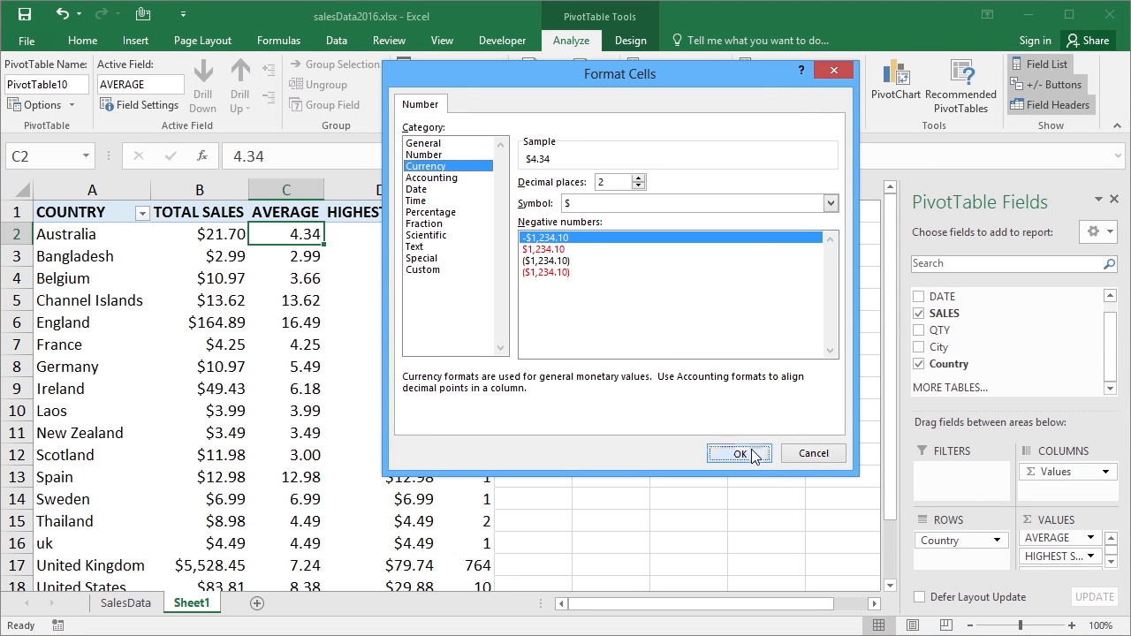
left_click(751, 453)
left_click(671, 394)
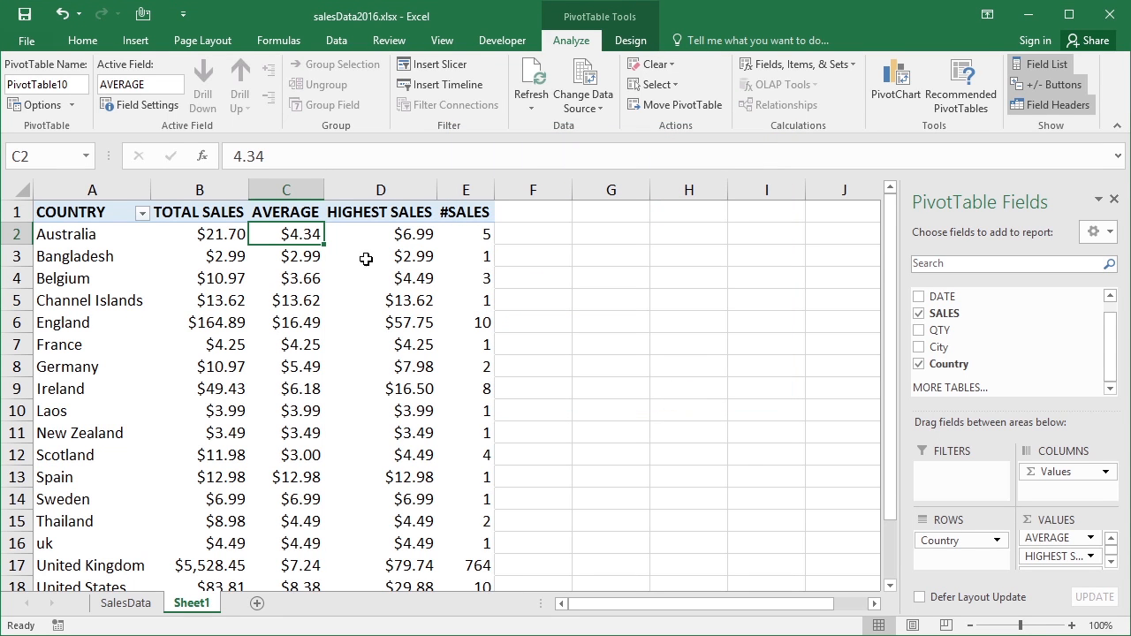
Examine Australia's highest sale and the number of sales for Australia, Bangladesh and Channel Islands
left_click(412, 235)
mouse_move(460, 313)
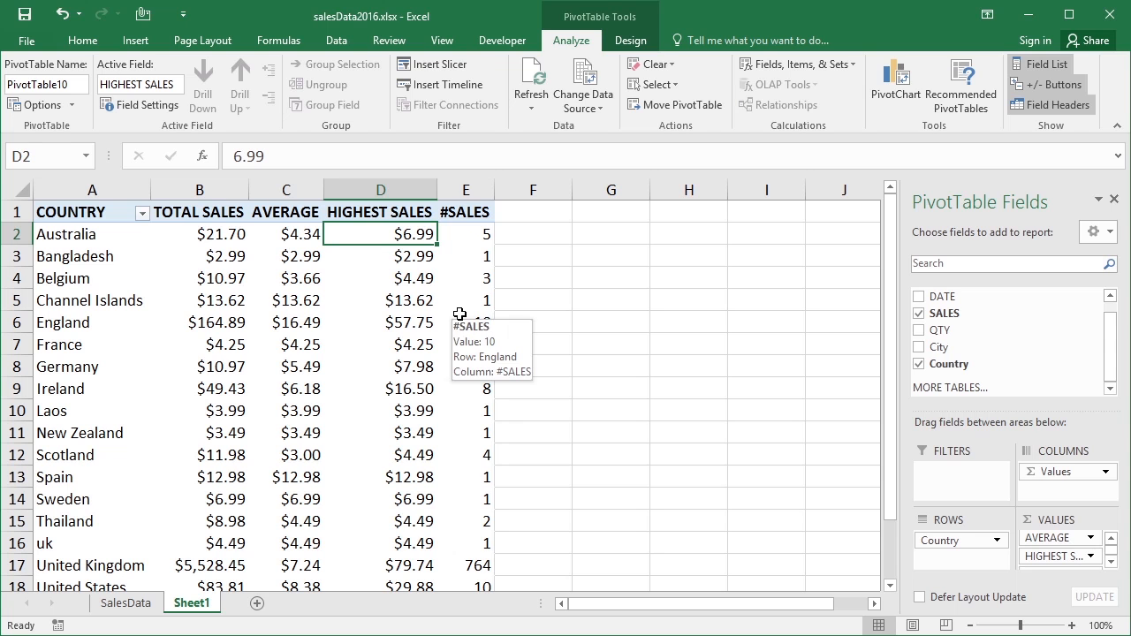
left_click(480, 233)
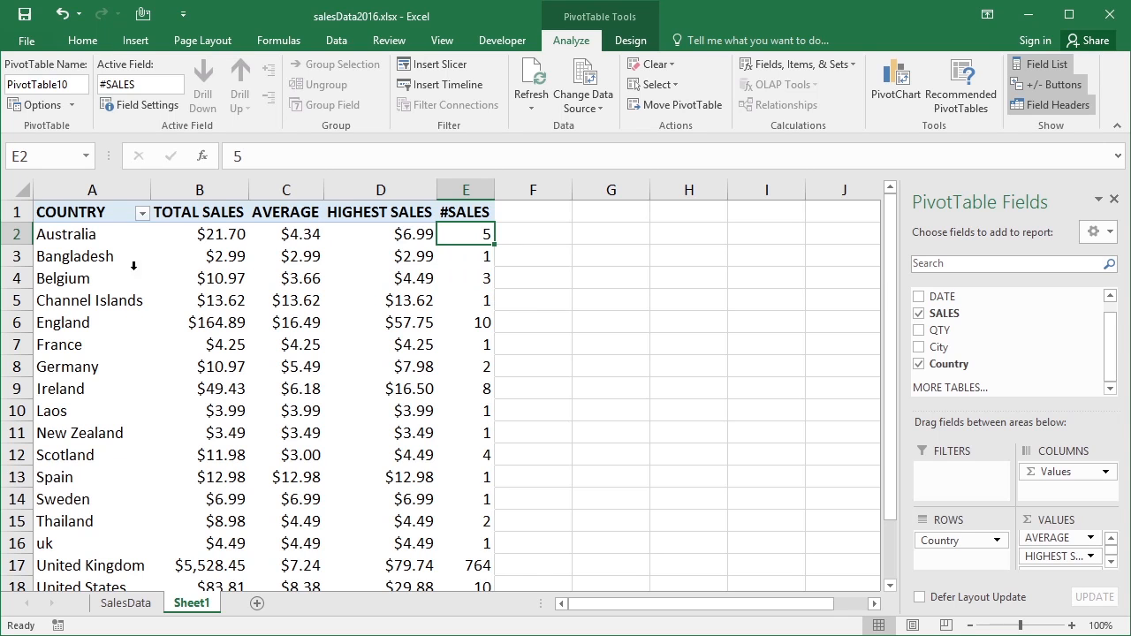
left_click(482, 254)
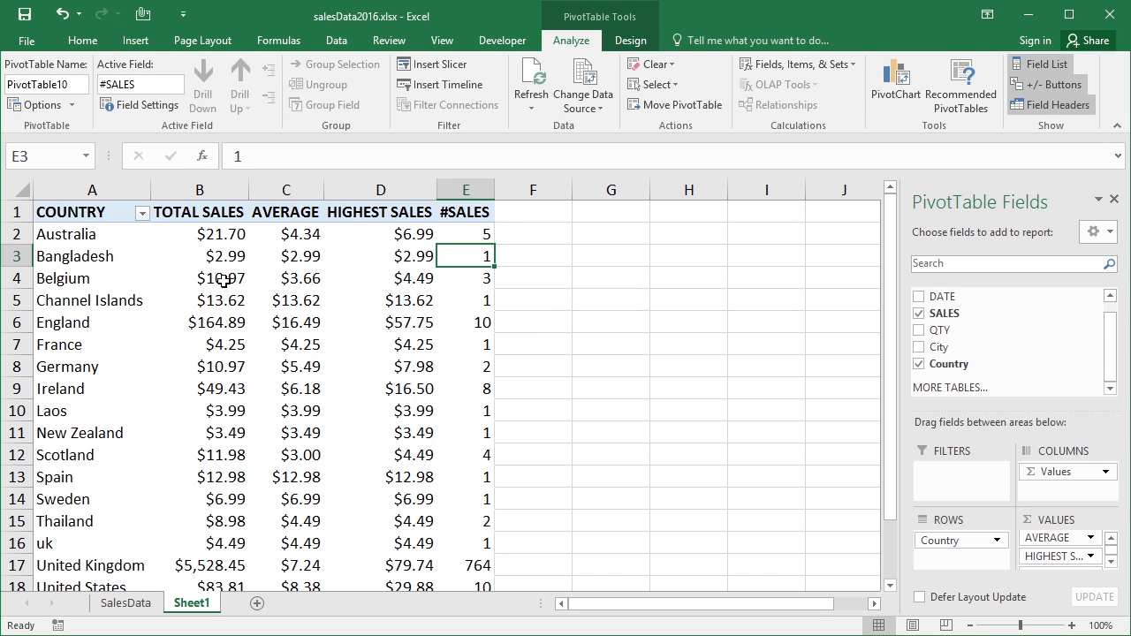
mouse_move(472, 298)
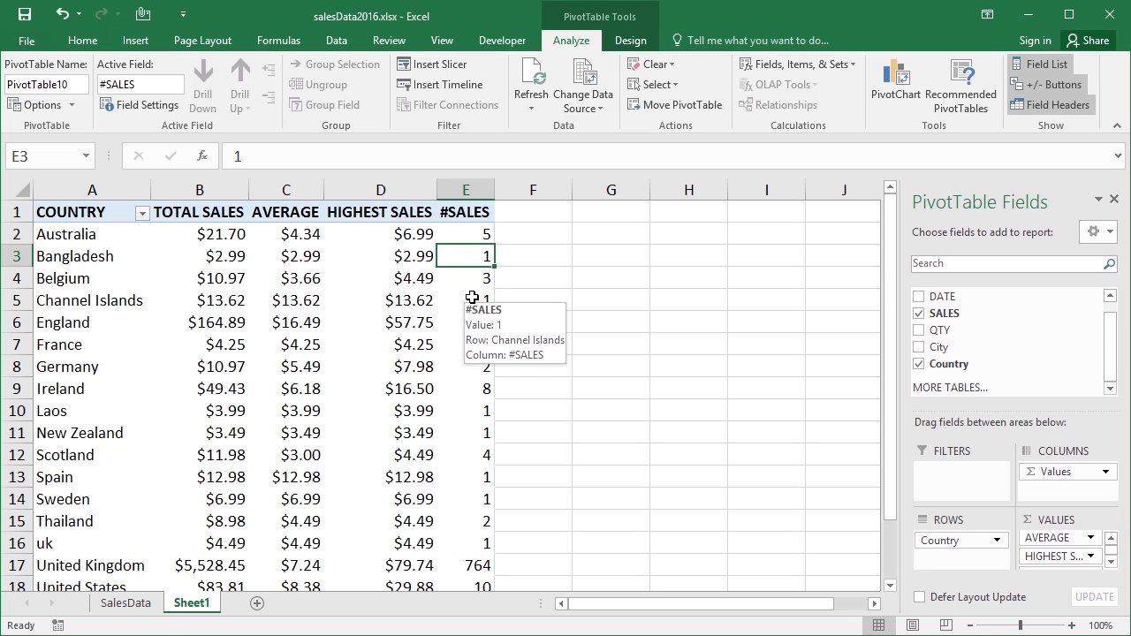